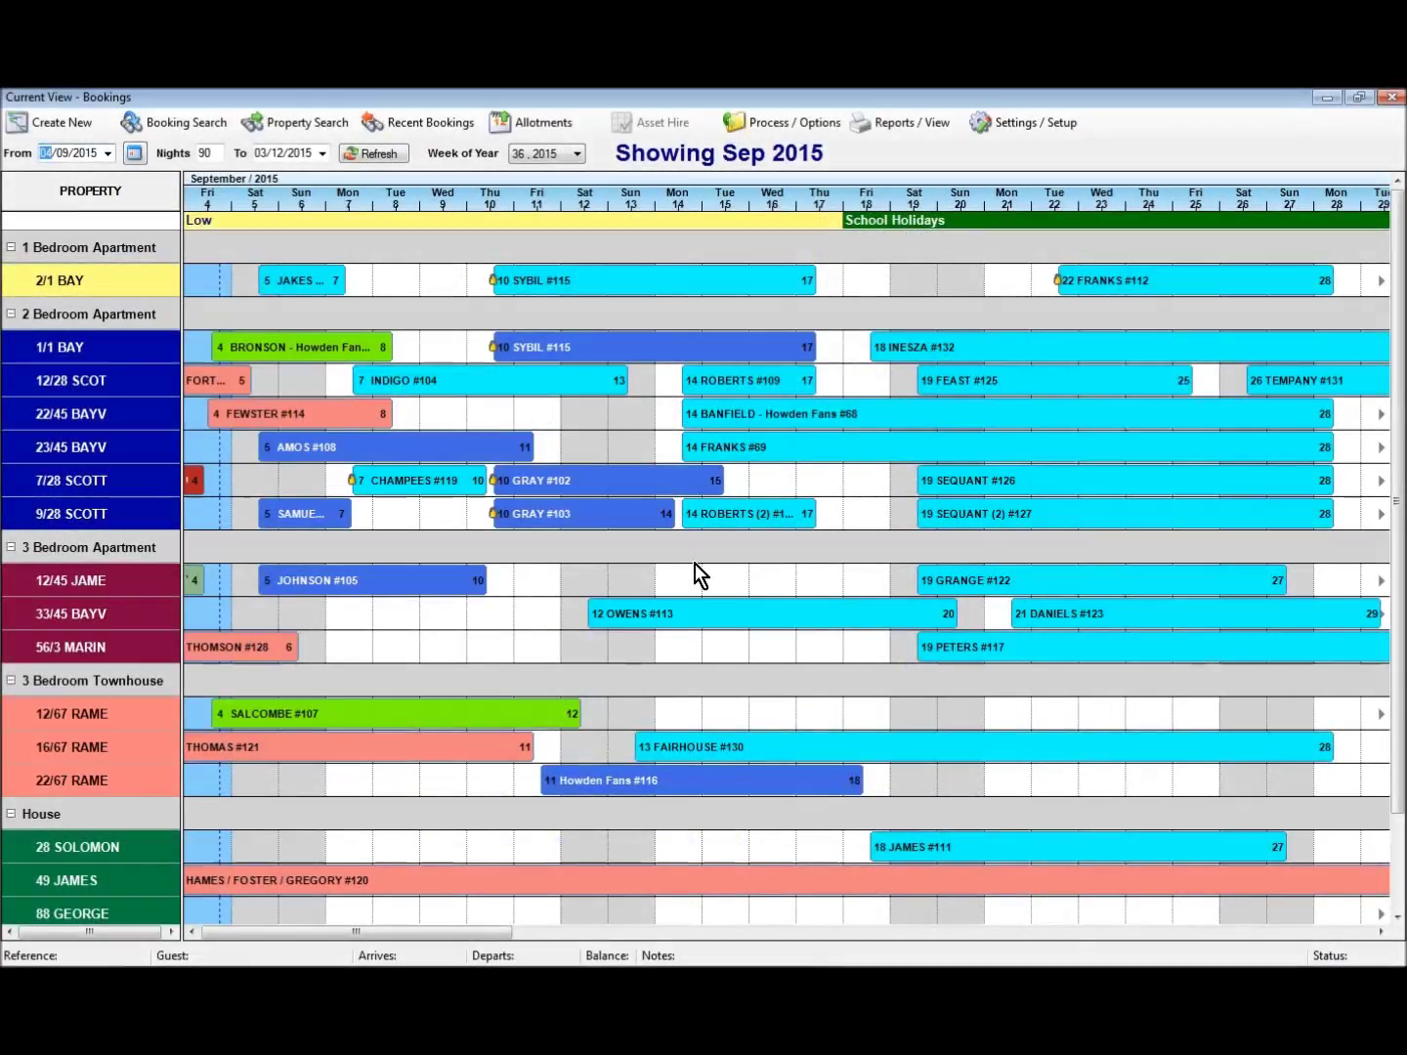
# Open the Process / Options menu from the September 2015 bookings calendar.
pyautogui.click(787, 135)
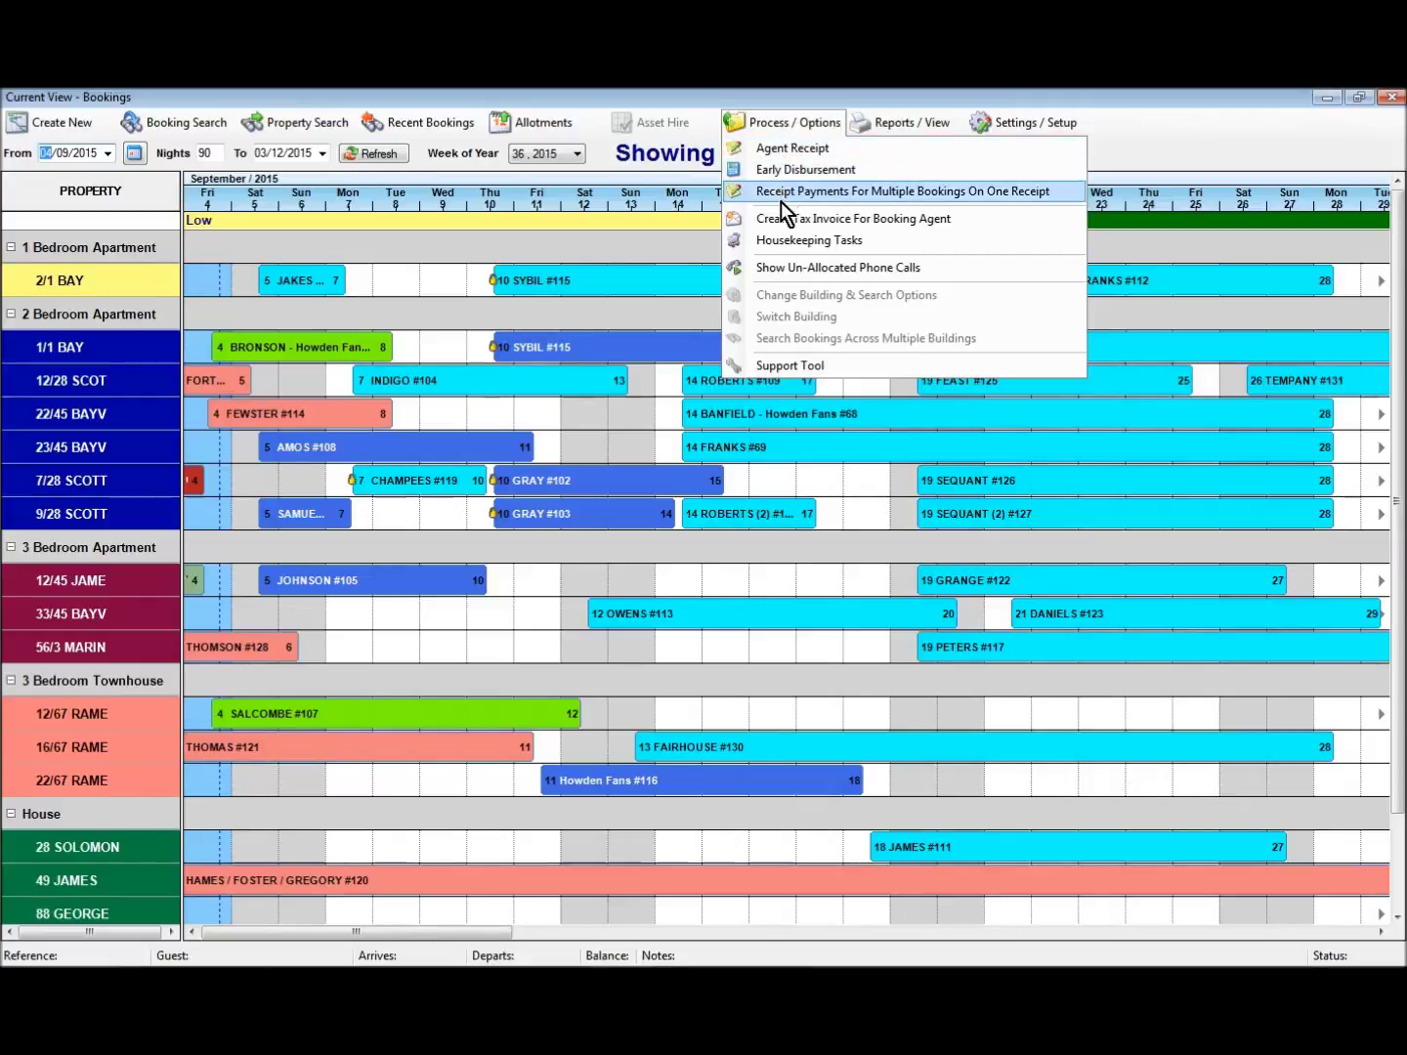
# Open Housekeeping Tasks and keep the Status filter on Incomplete, showing 174 tasks.
pyautogui.click(778, 246)
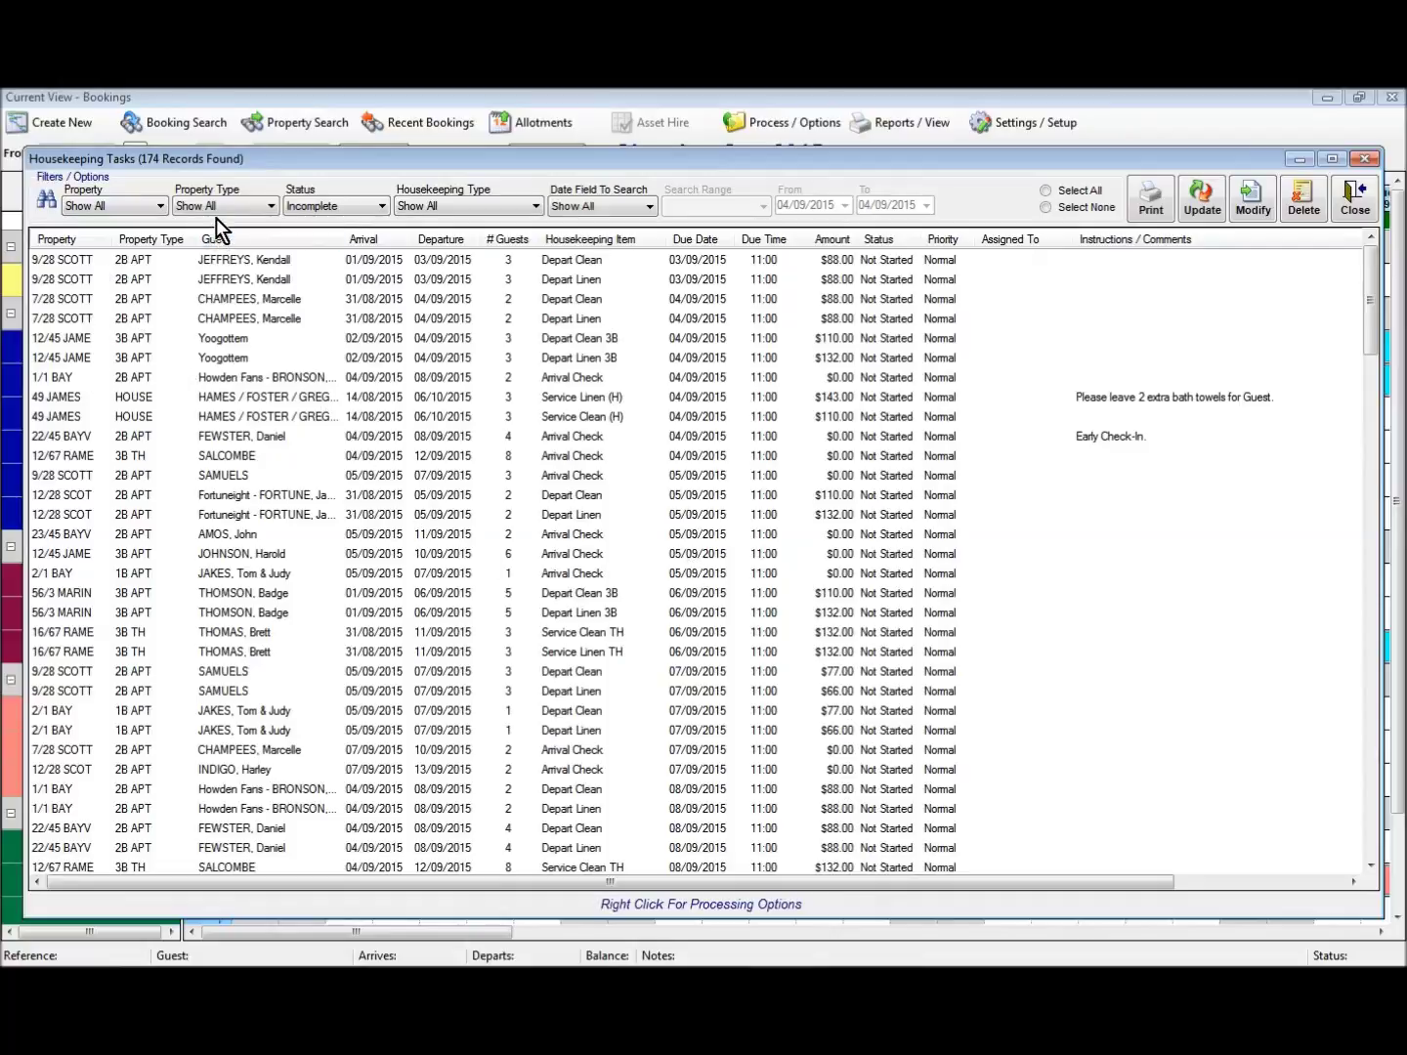
pyautogui.click(327, 207)
pyautogui.click(321, 204)
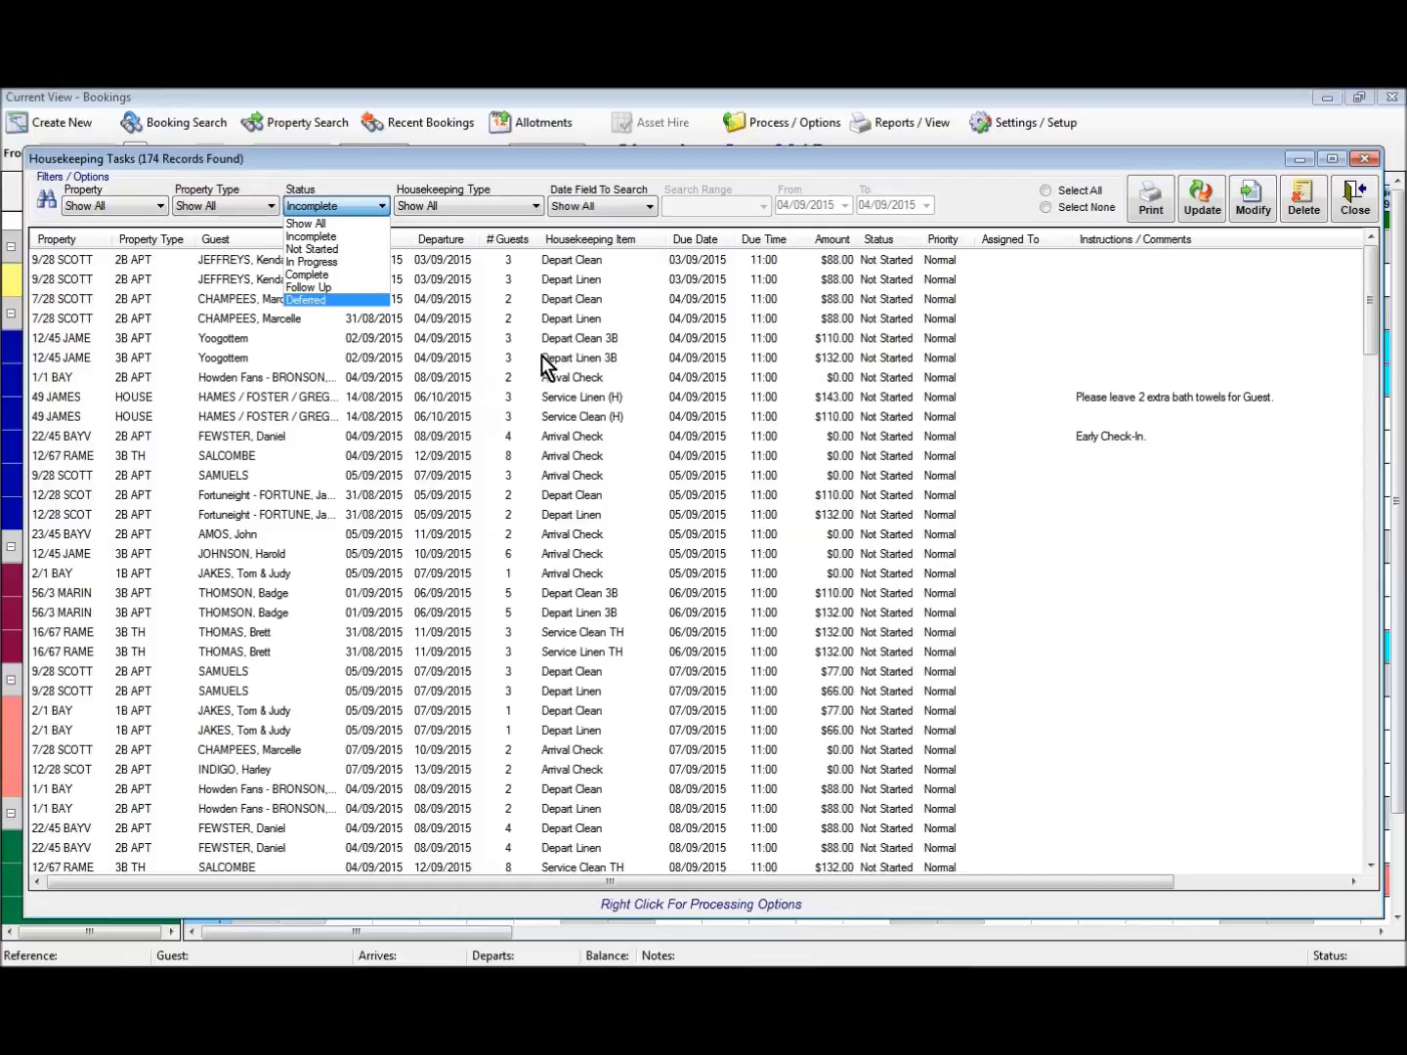
pyautogui.click(576, 331)
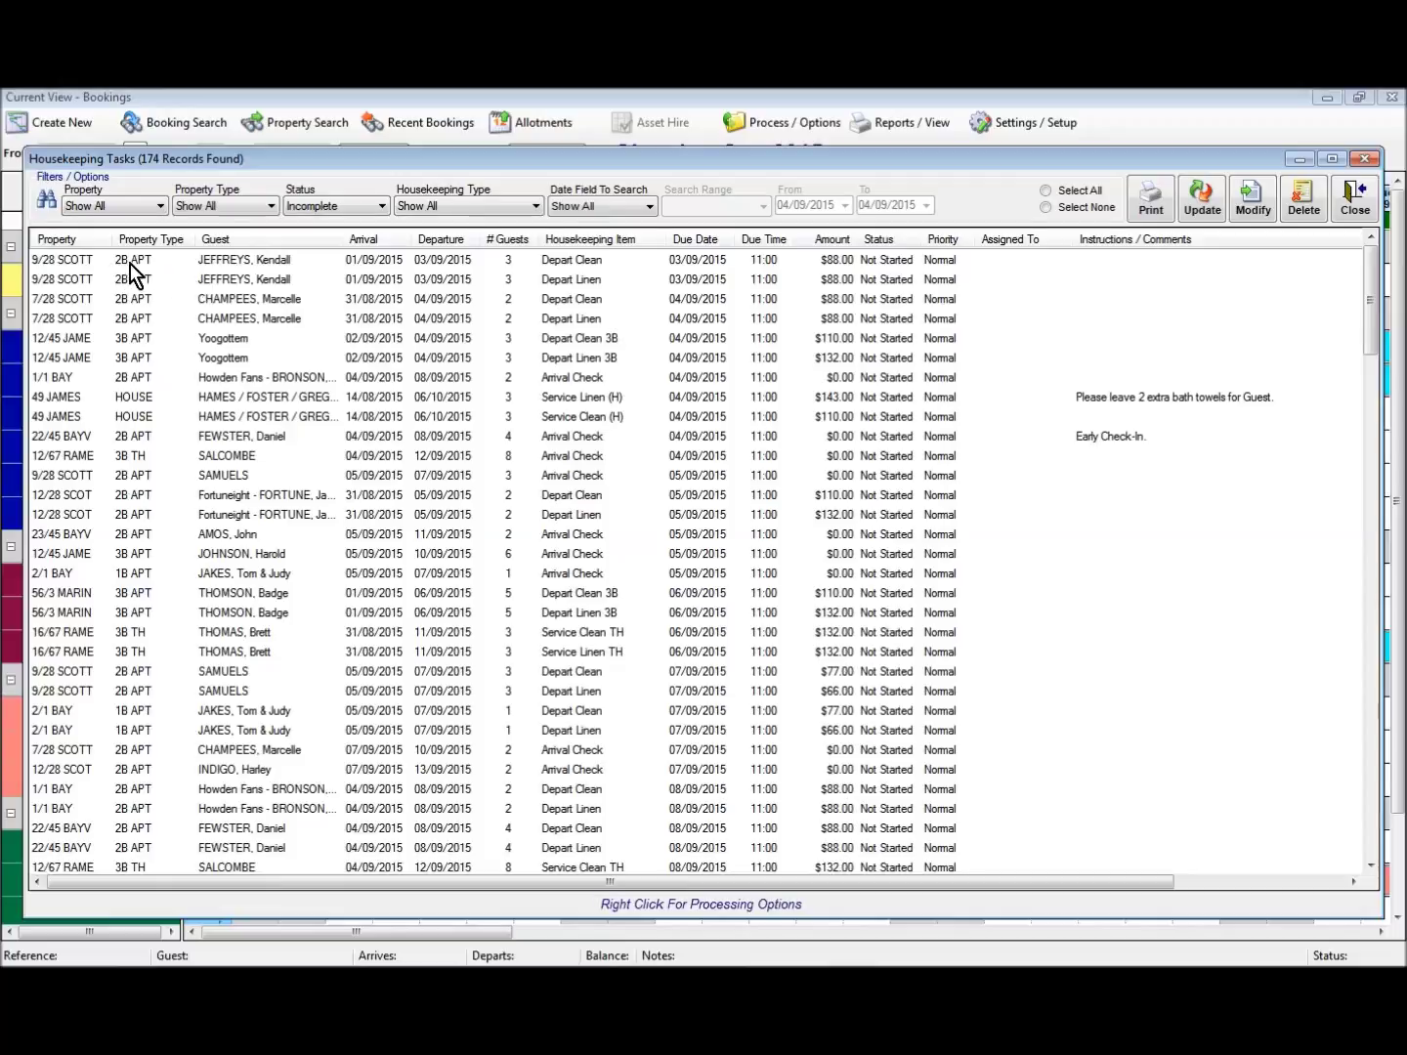
# Mark the 9/28 SCOTT Depart Clean and Depart Linen tasks complete together.
pyautogui.click(440, 259)
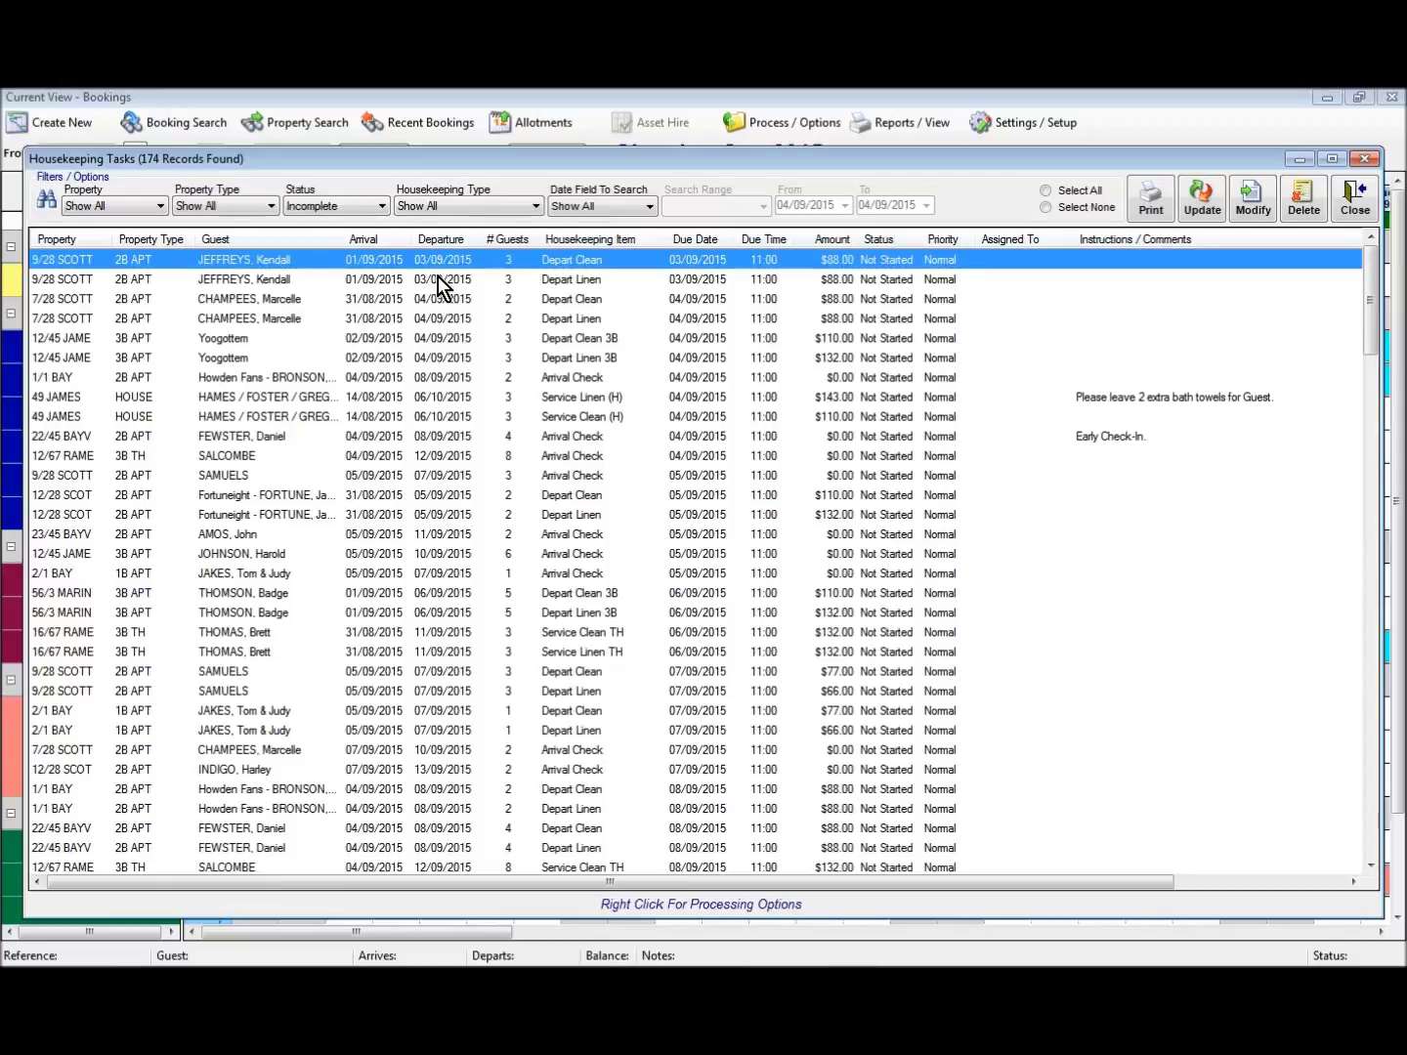
pyautogui.click(590, 281)
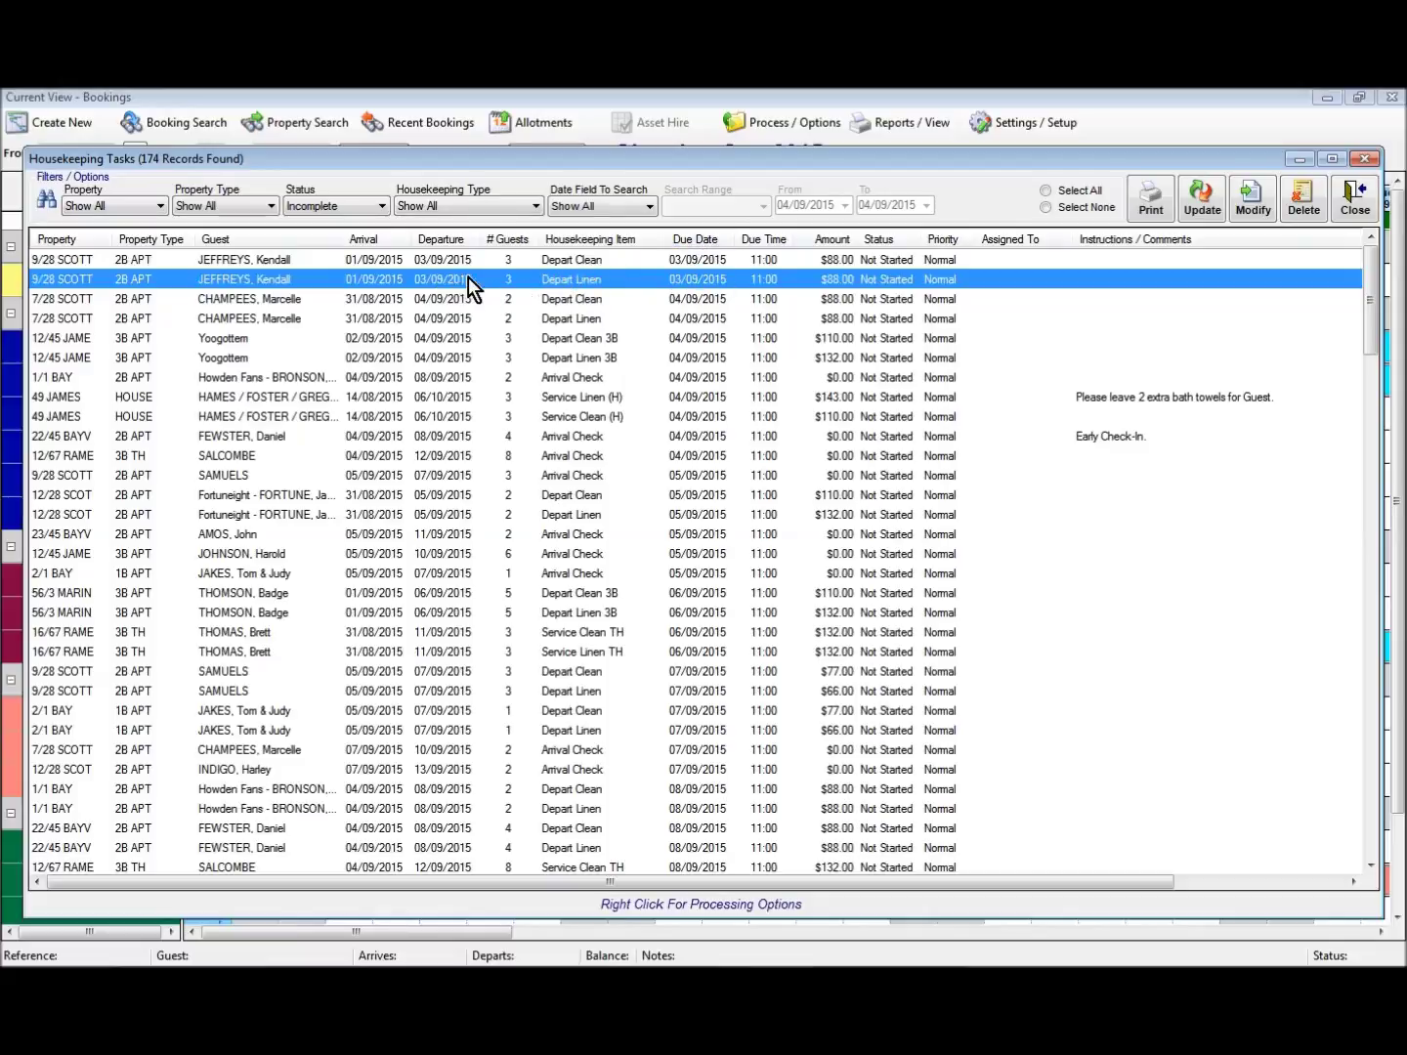
pyautogui.click(609, 260)
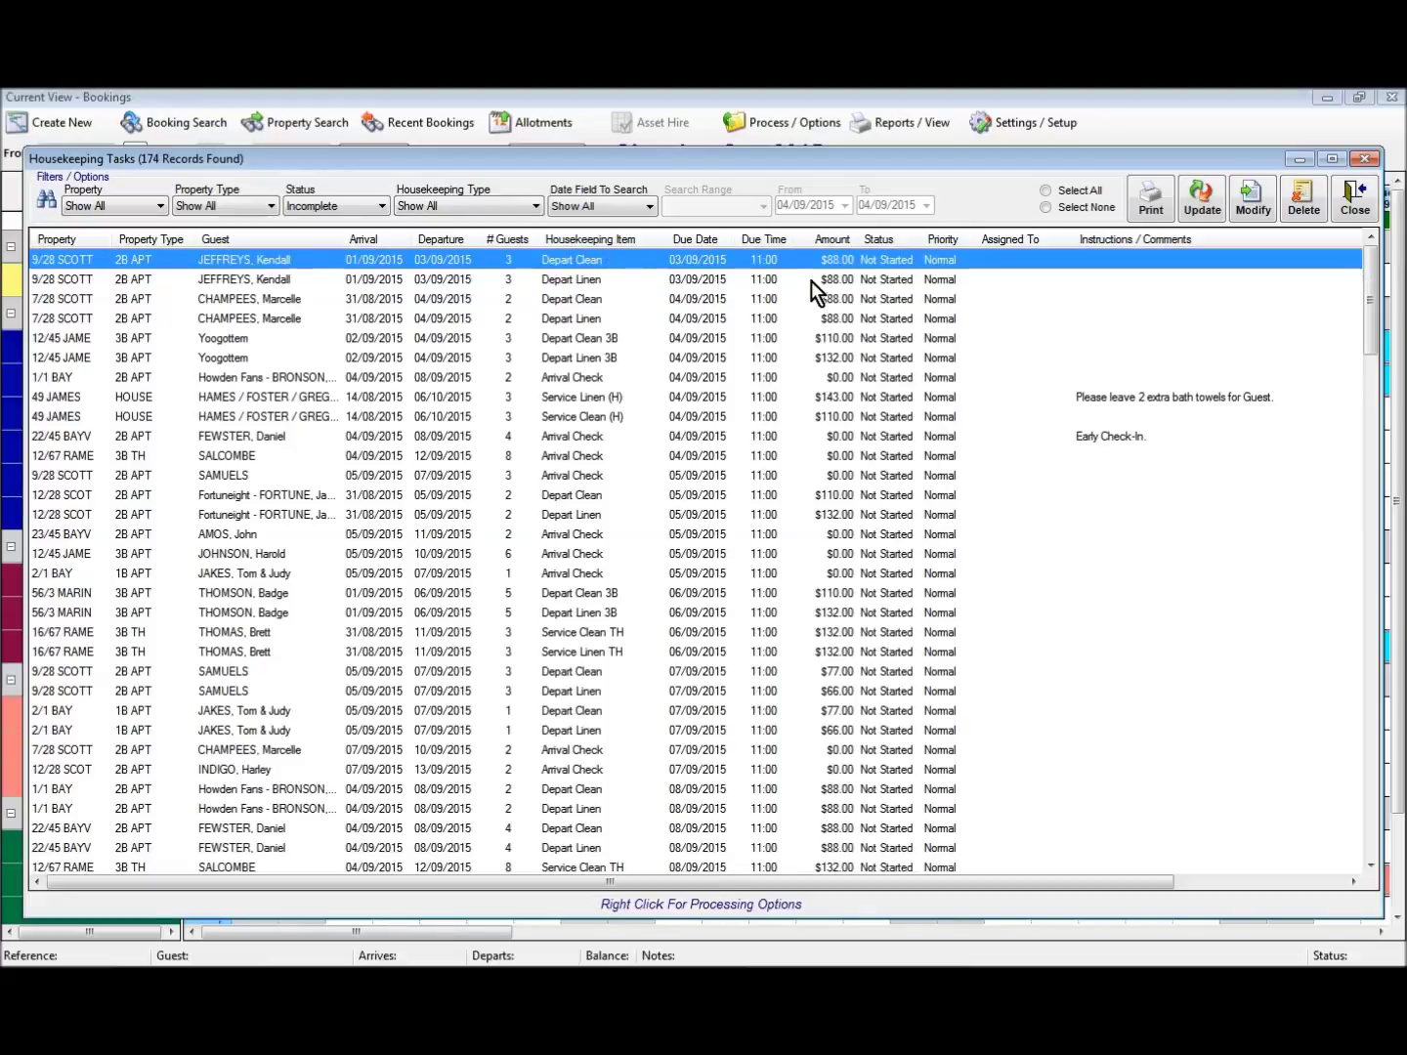
pyautogui.click(1199, 217)
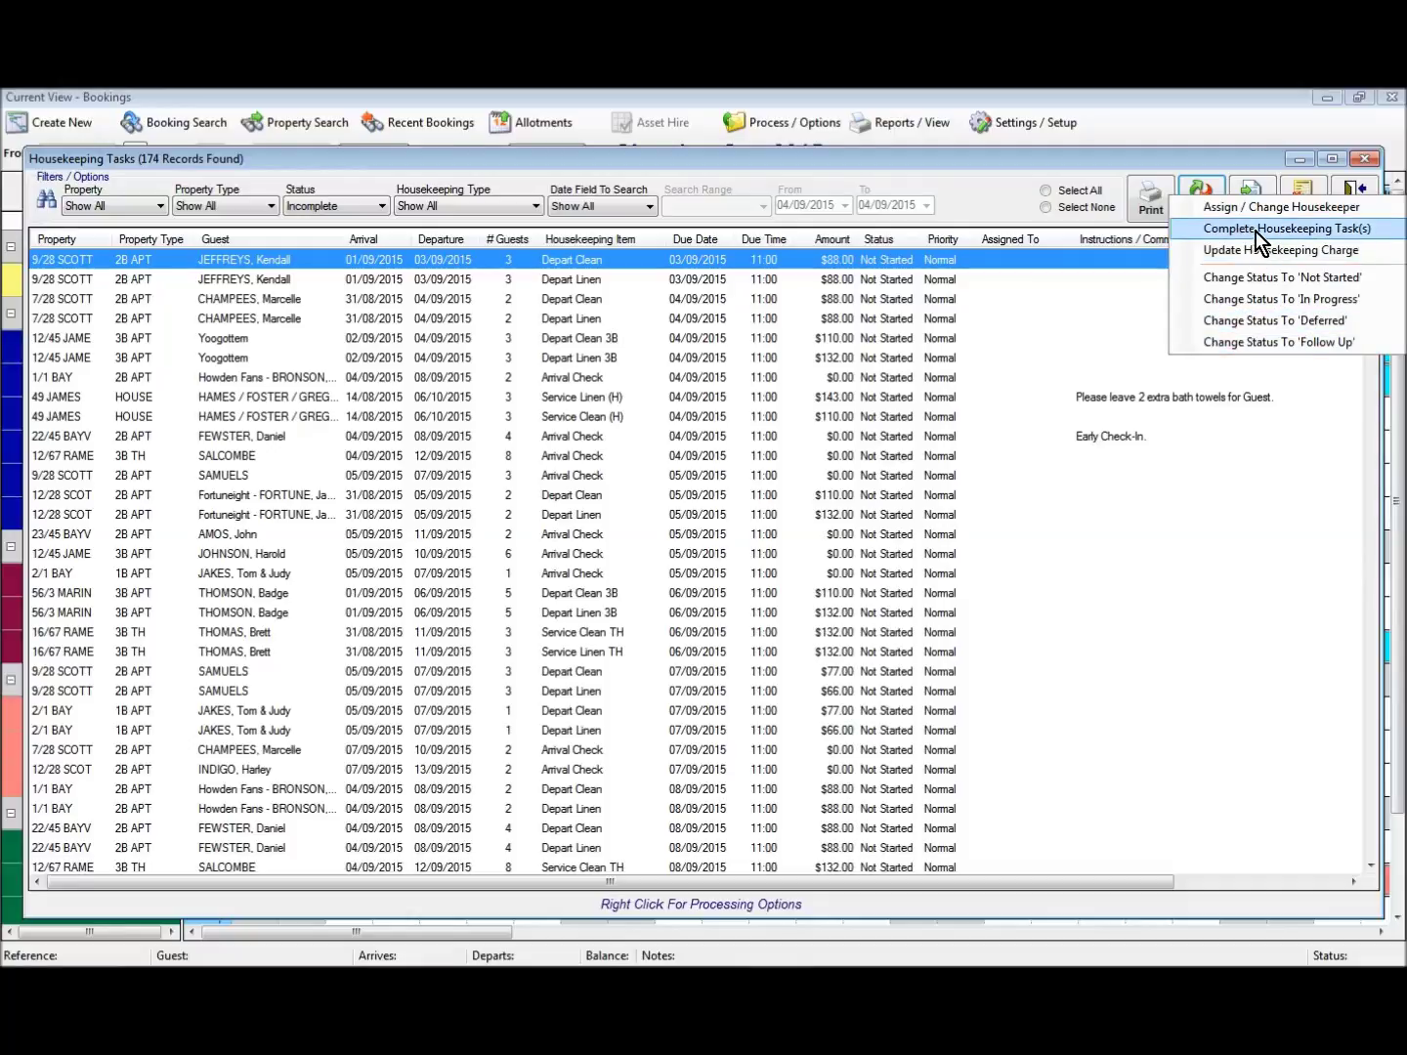
pyautogui.click(548, 260)
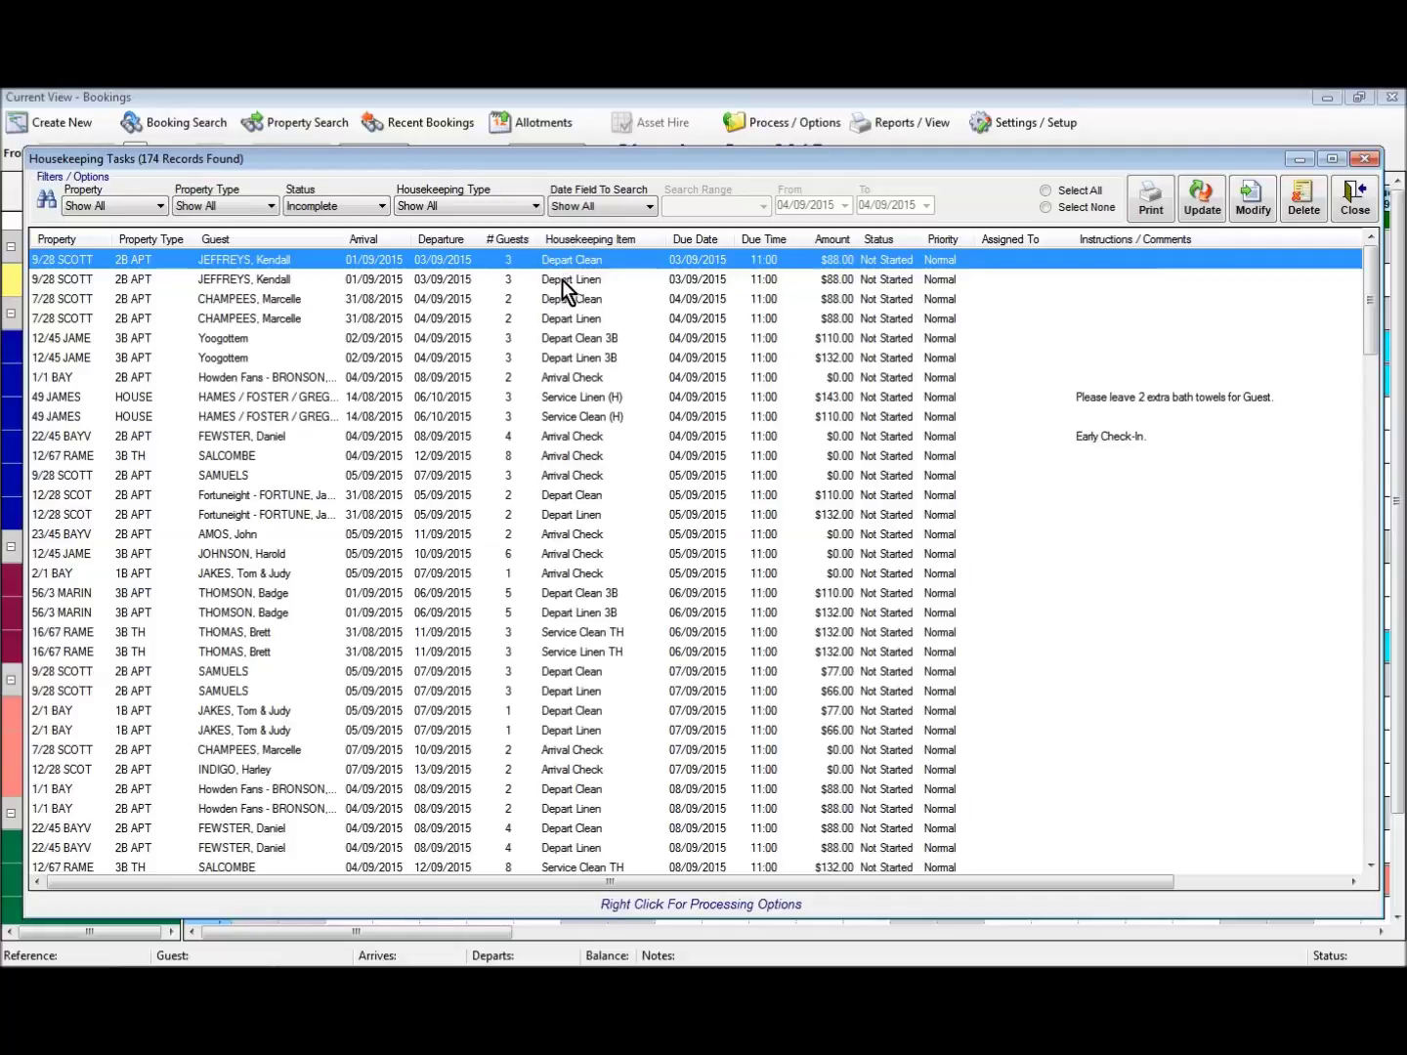
pyautogui.keyDown('ctrl'); pyautogui.click(563, 278); pyautogui.keyUp('ctrl')
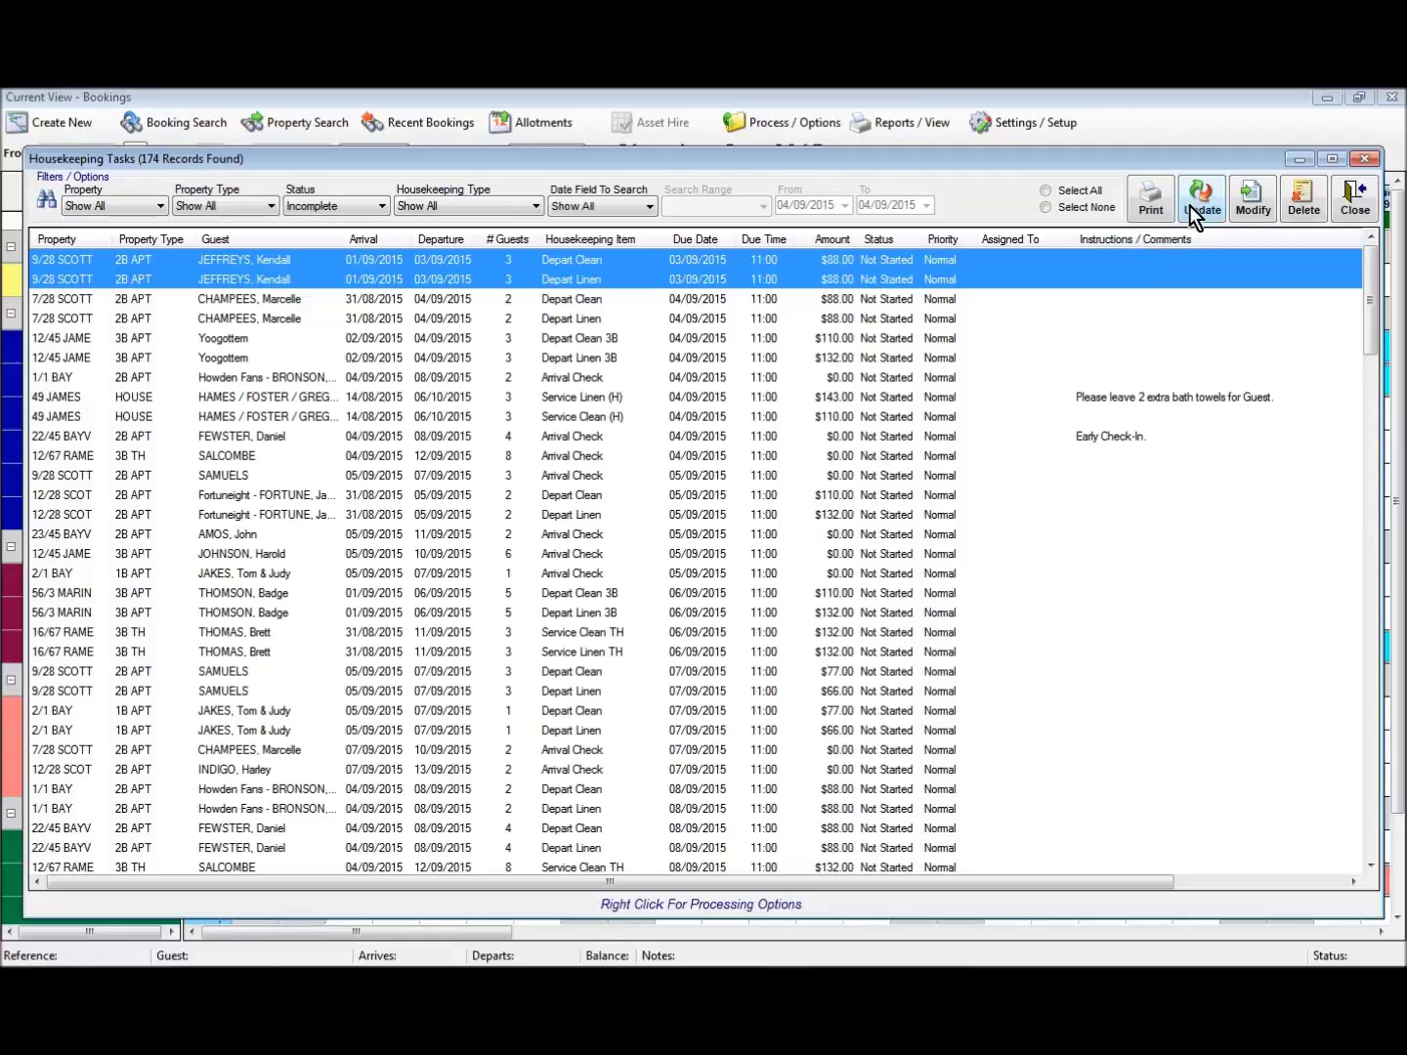
pyautogui.rightClick(647, 270)
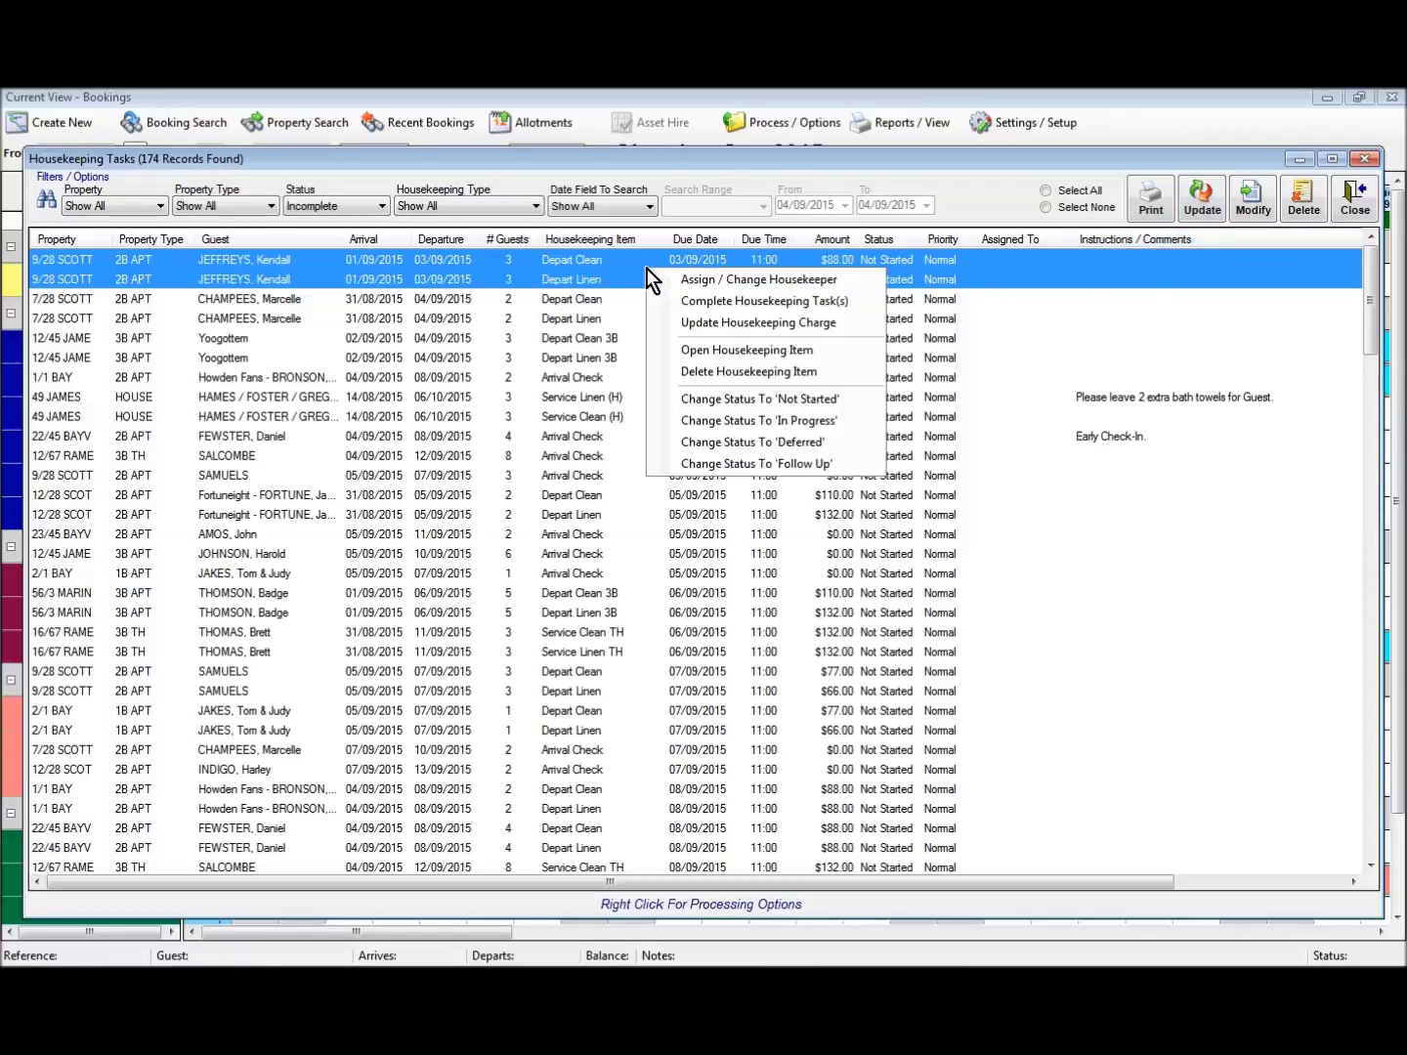
pyautogui.click(718, 301)
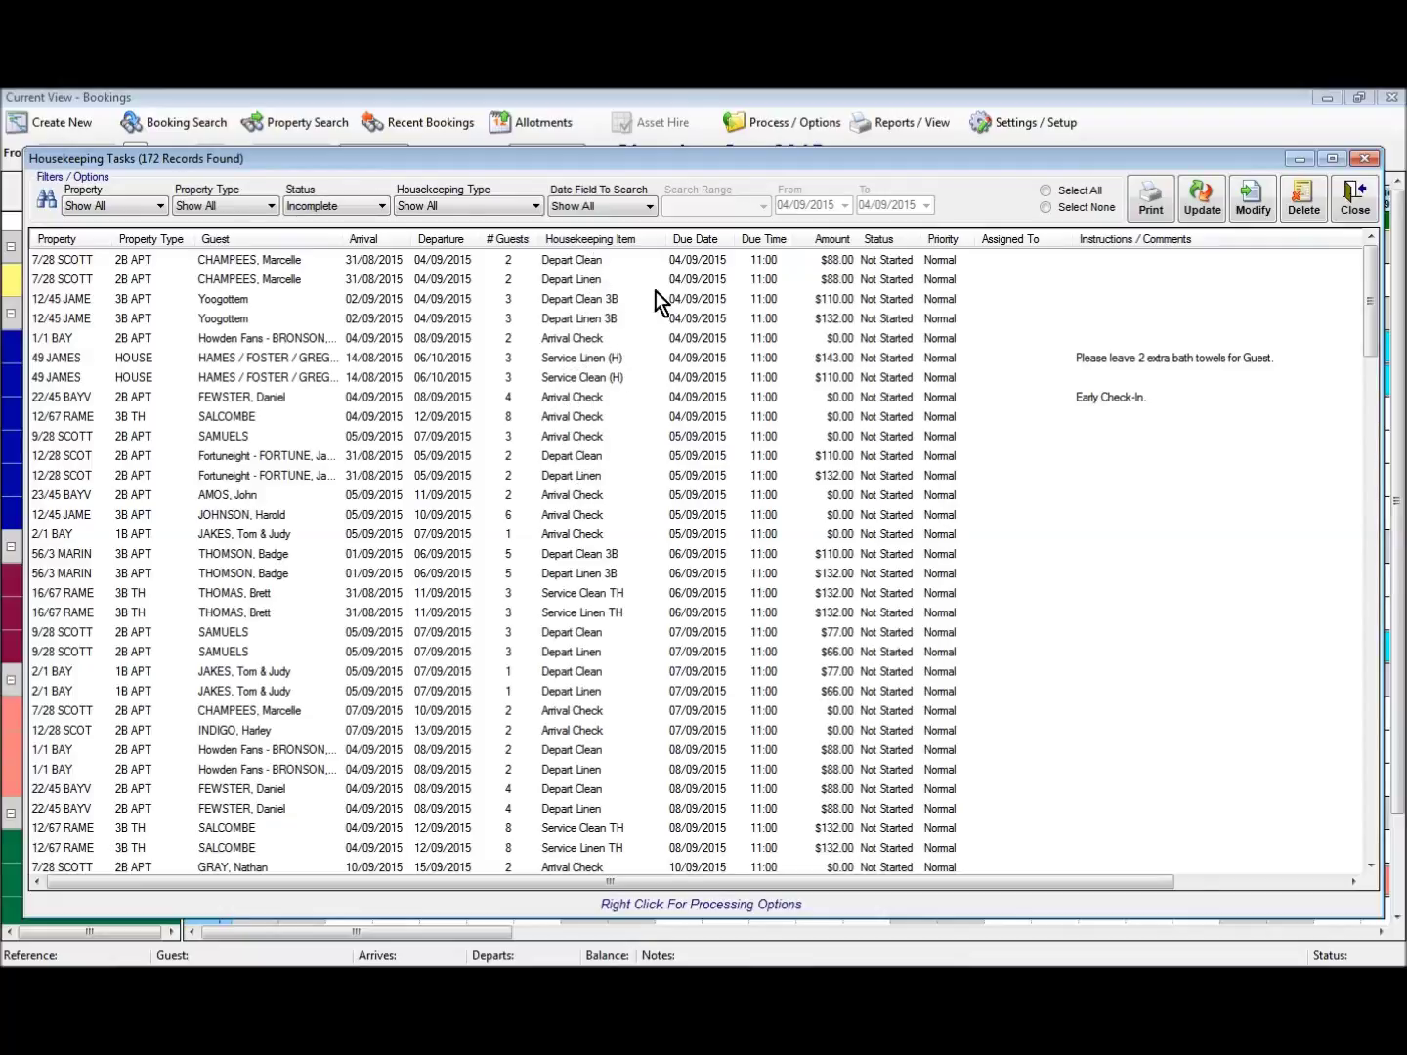
# Mark the 1/1 BAY Arrival Check task complete, leaving 171 tasks.
pyautogui.click(617, 338)
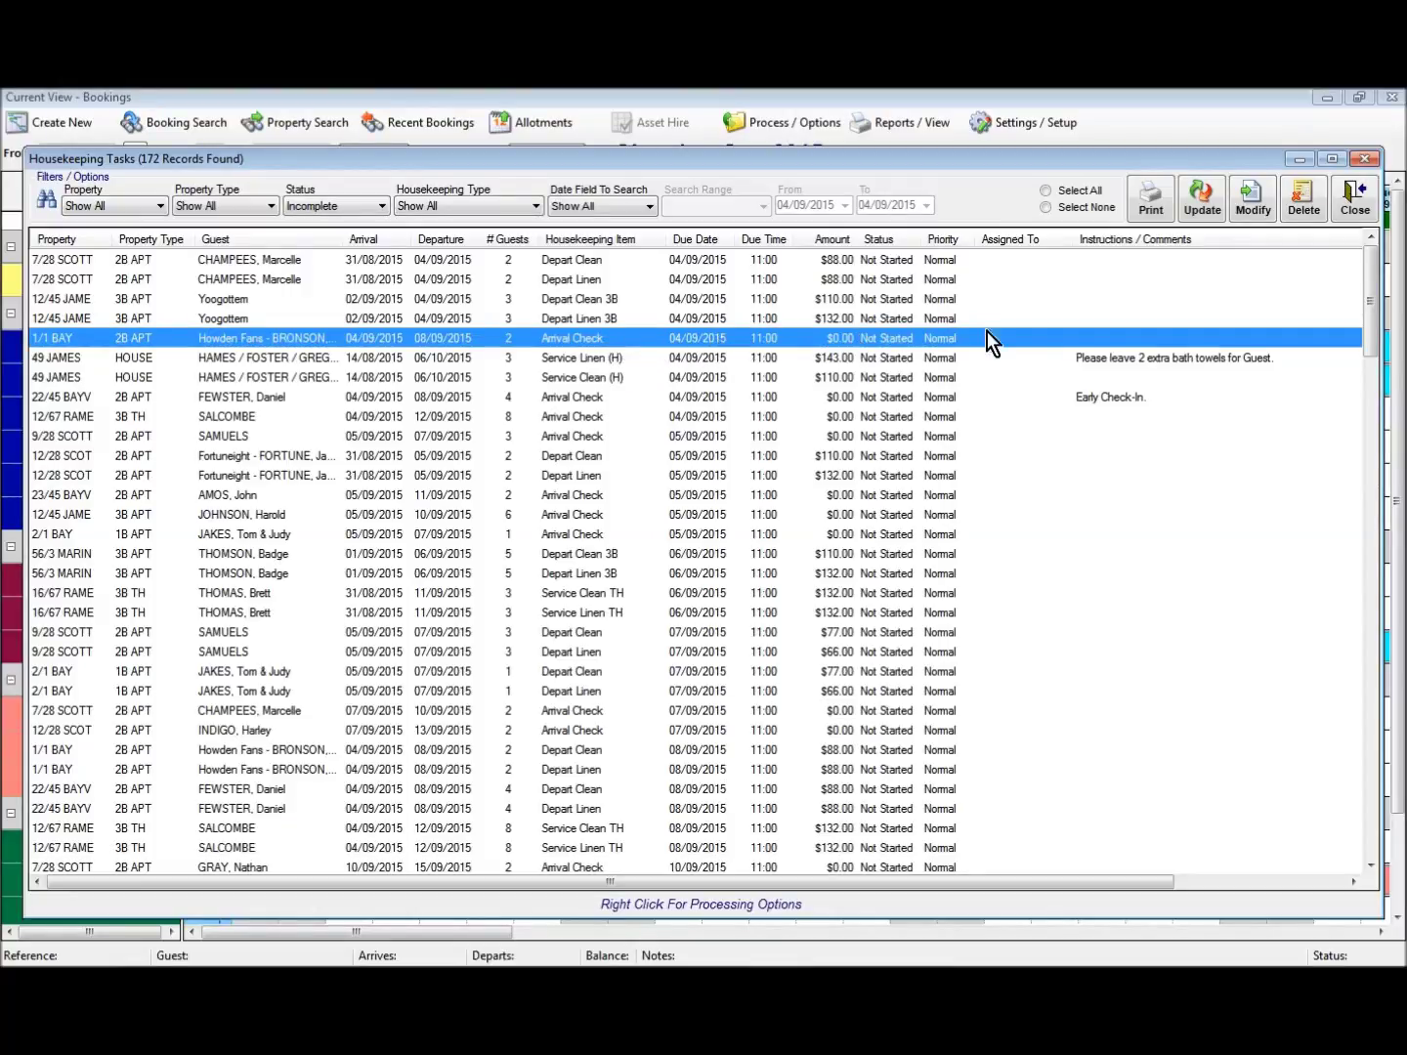
pyautogui.click(1196, 192)
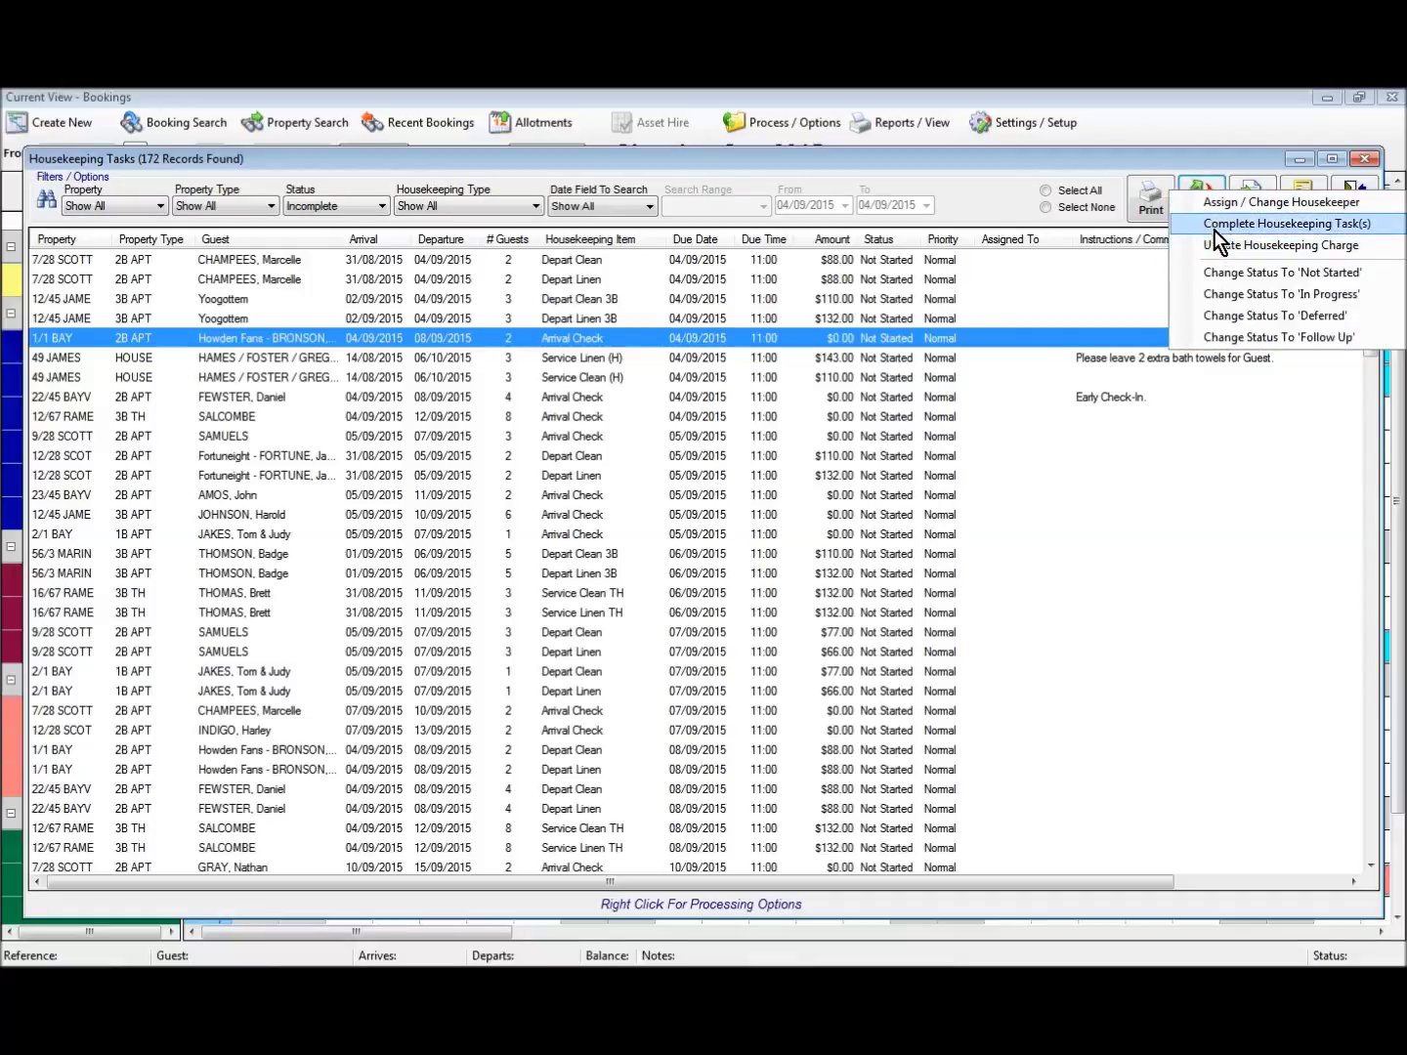
pyautogui.click(1213, 226)
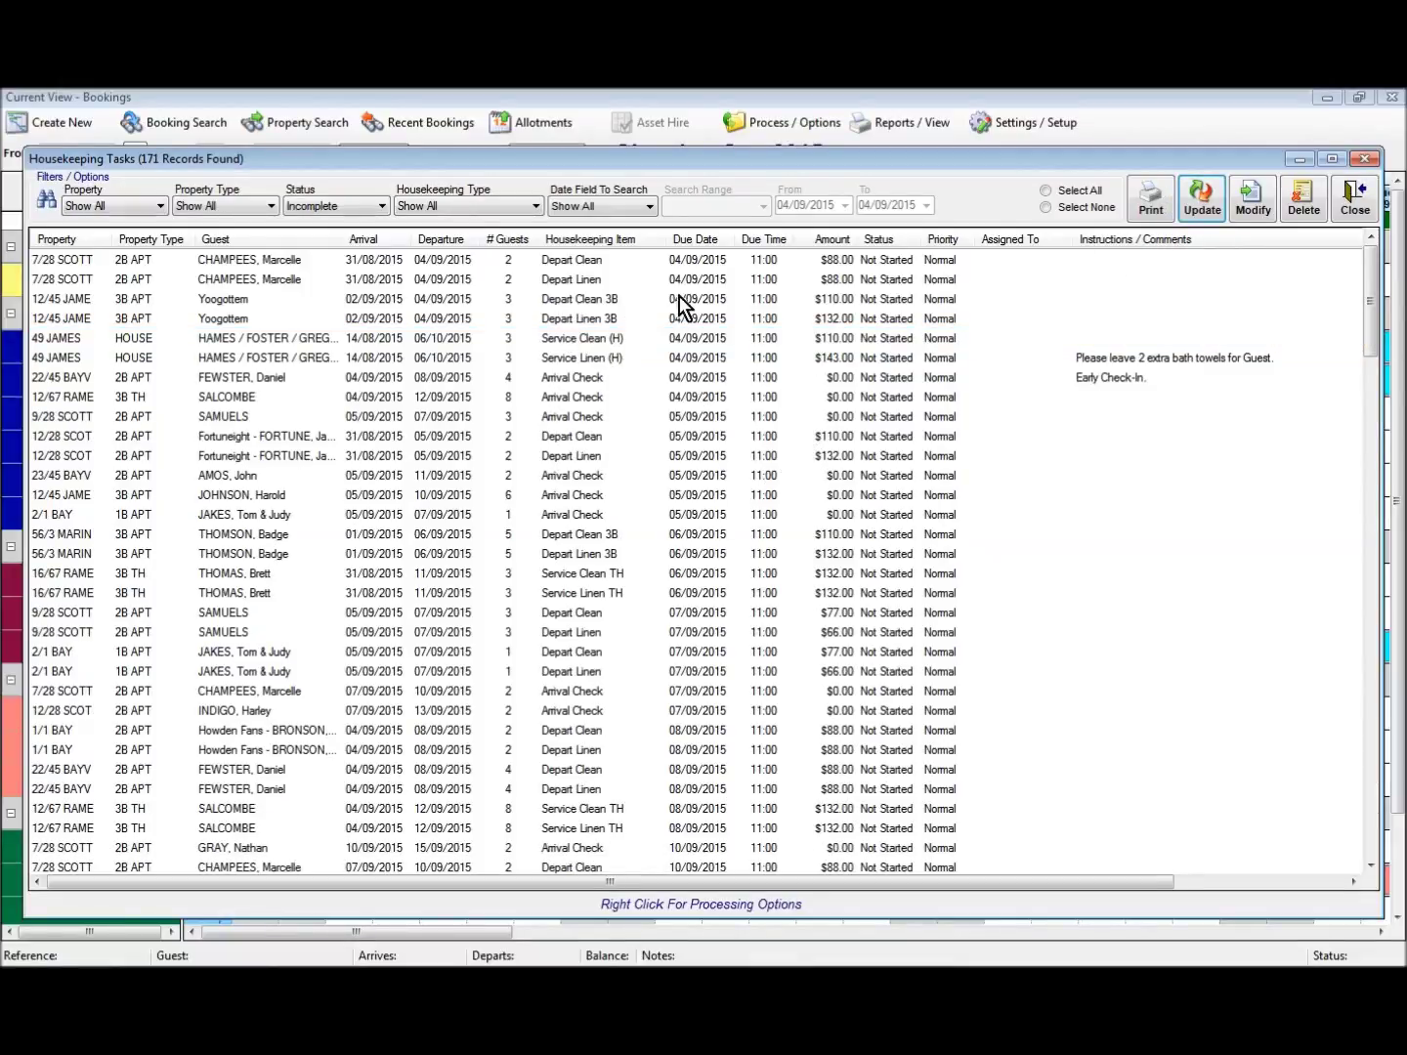
# View the SCOTT Depart Clean task without saving, then bring up the Housekeeping Report Filter.
pyautogui.doubleClick(576, 260)
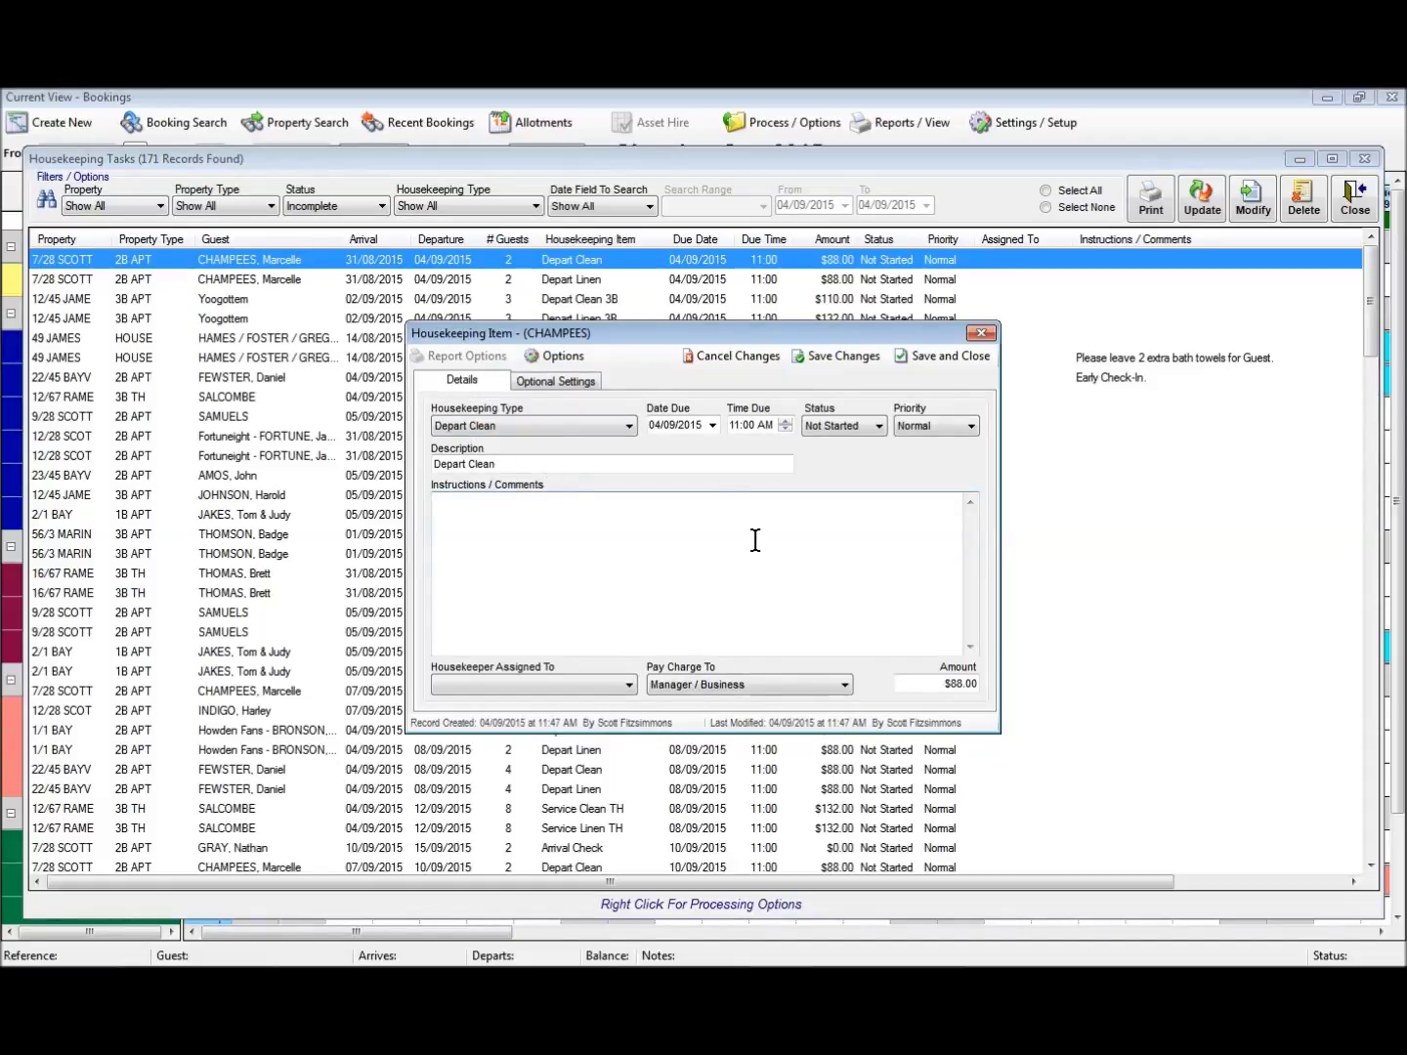
pyautogui.click(746, 358)
pyautogui.click(980, 335)
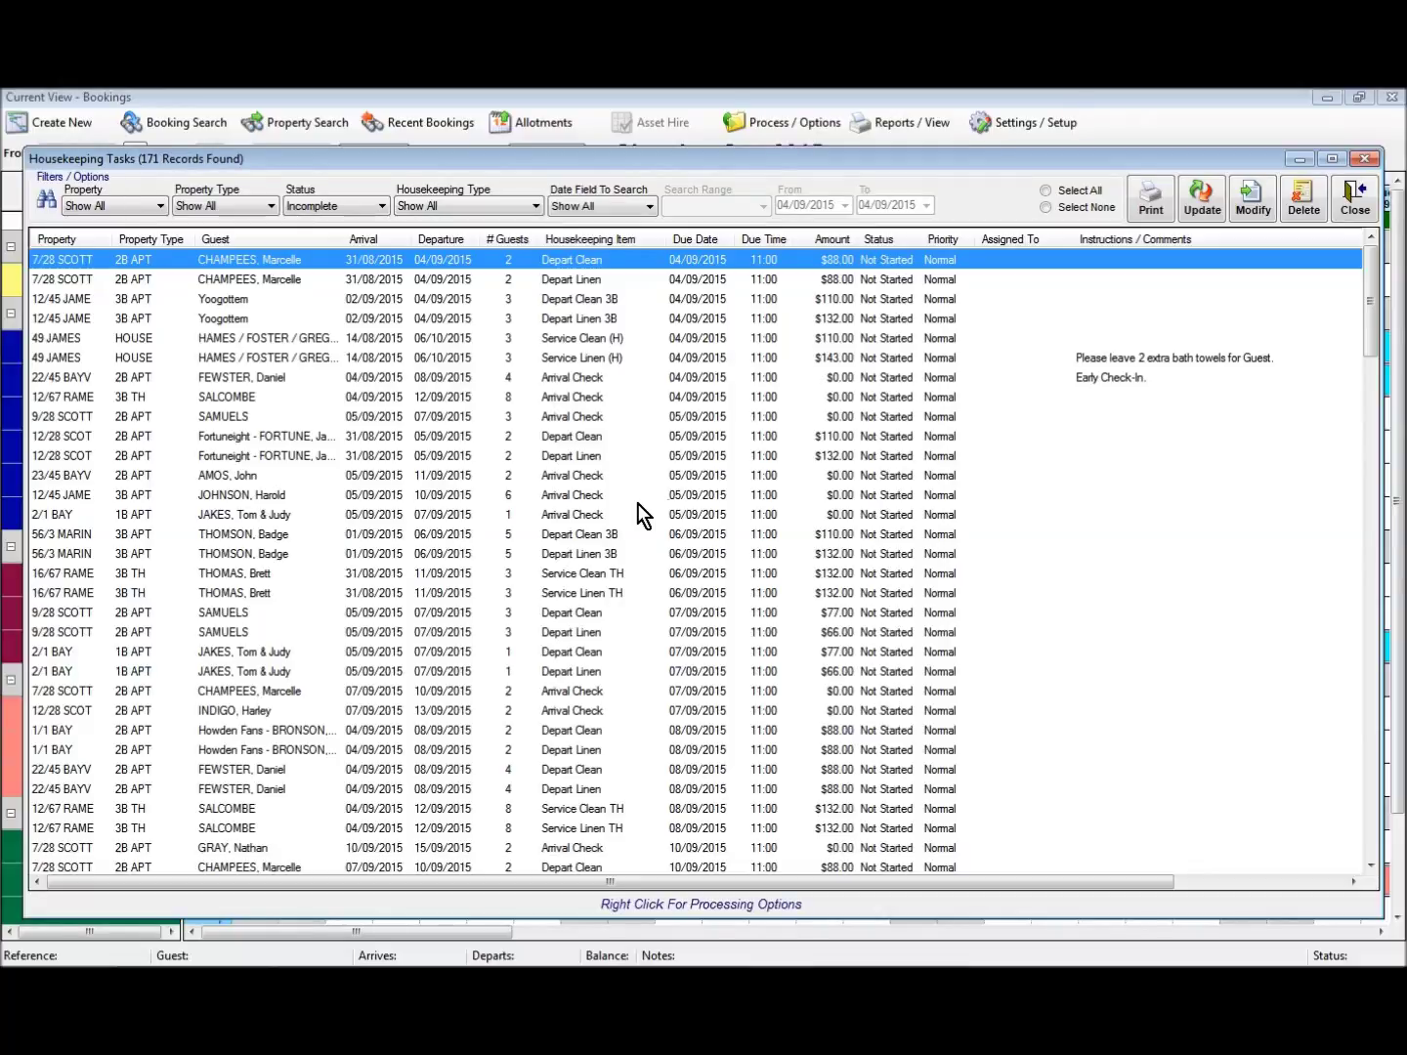
pyautogui.click(1153, 201)
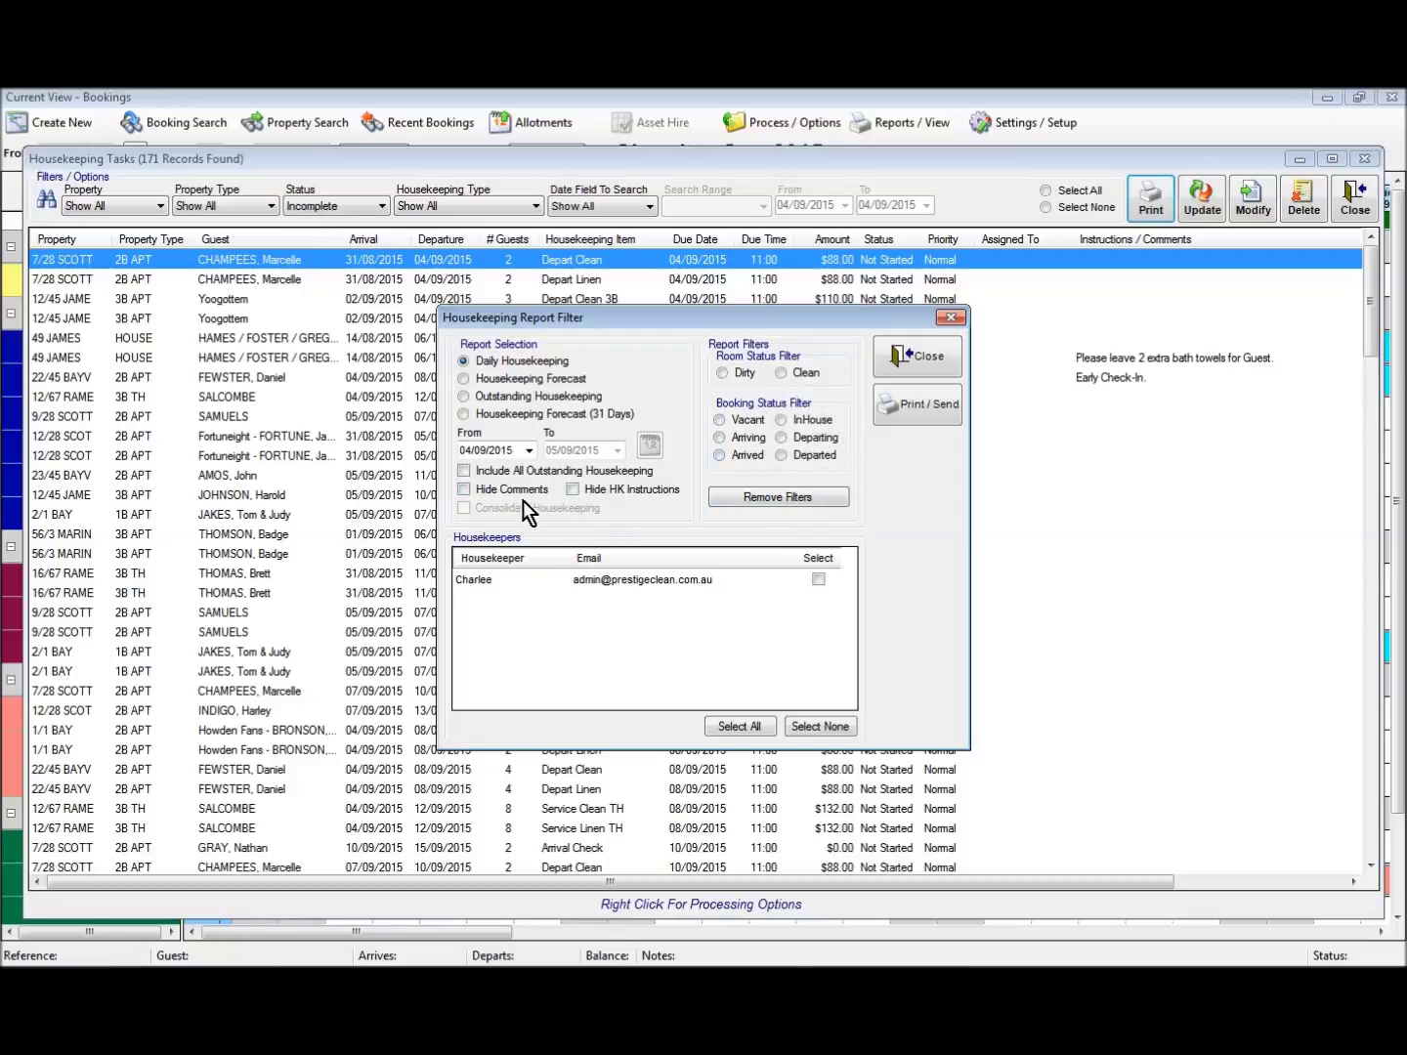
# Show the Print / Send output choices for the 04/09/2015 Daily Housekeeping report.
pyautogui.click(920, 408)
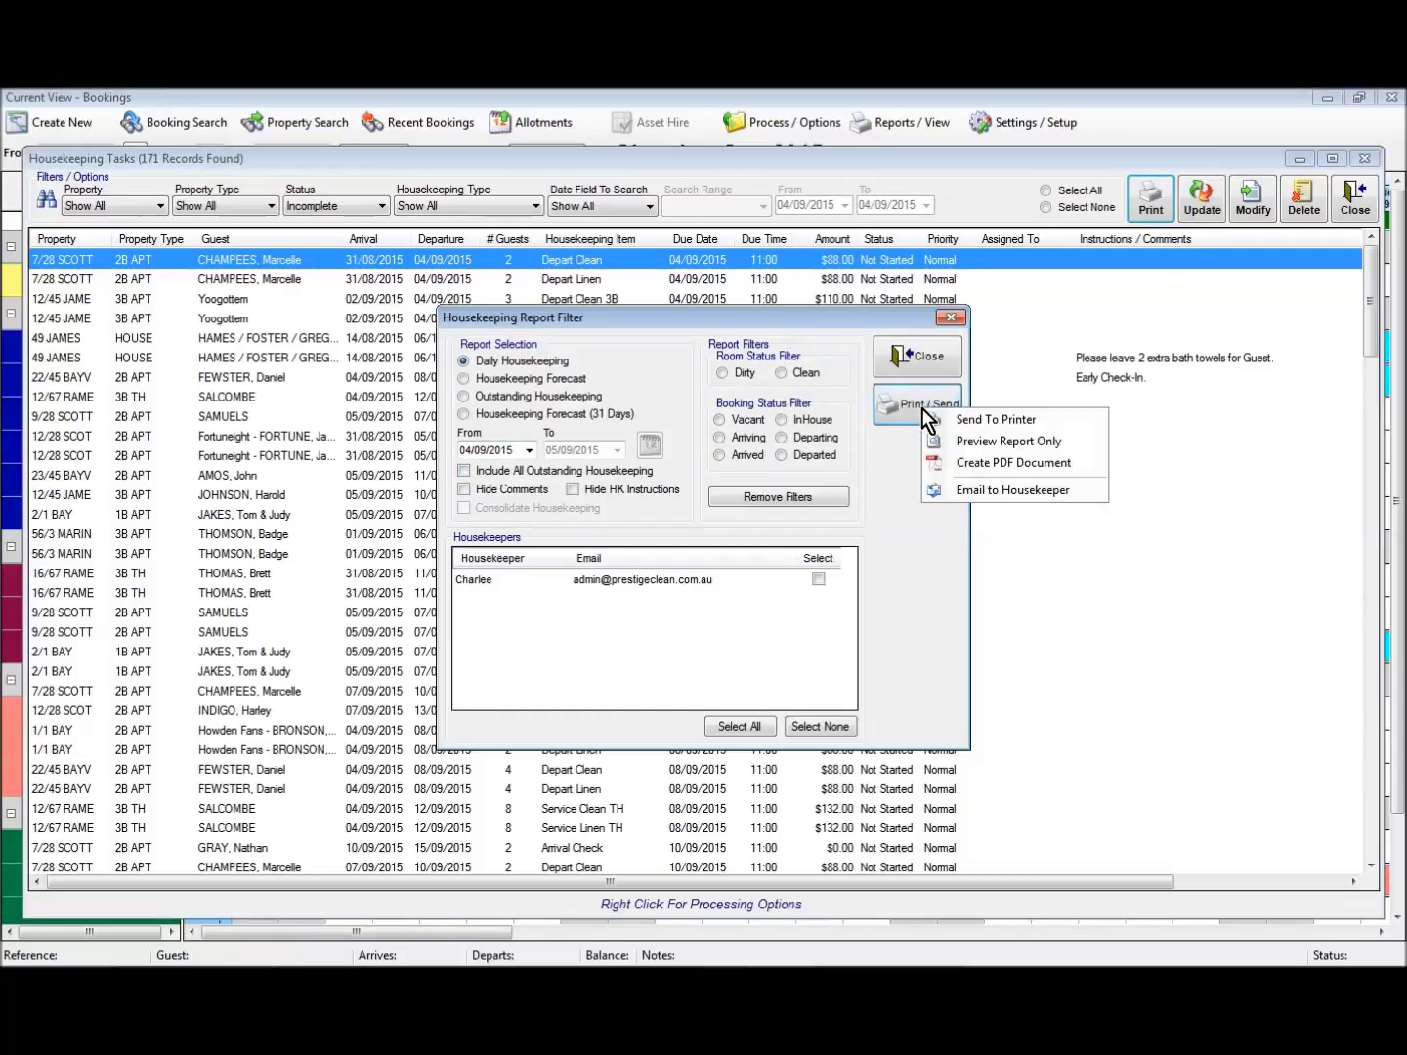
# Preview the 04 Sep 2015 Daily Housekeeping report on screen, then close the preview.
pyautogui.click(985, 441)
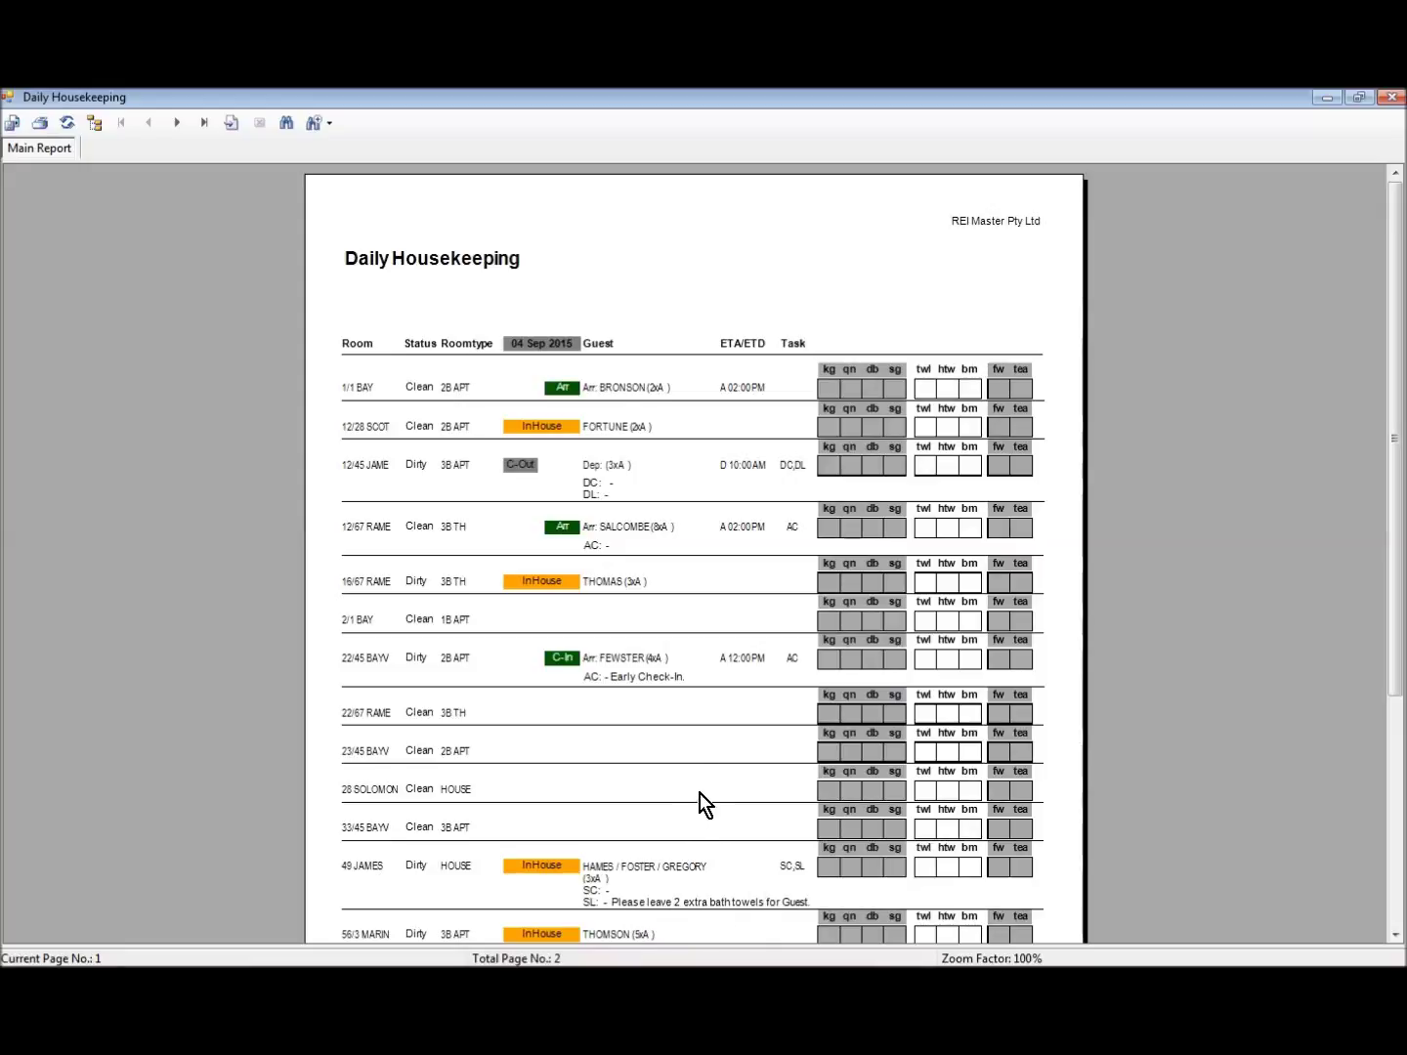
pyautogui.click(1392, 97)
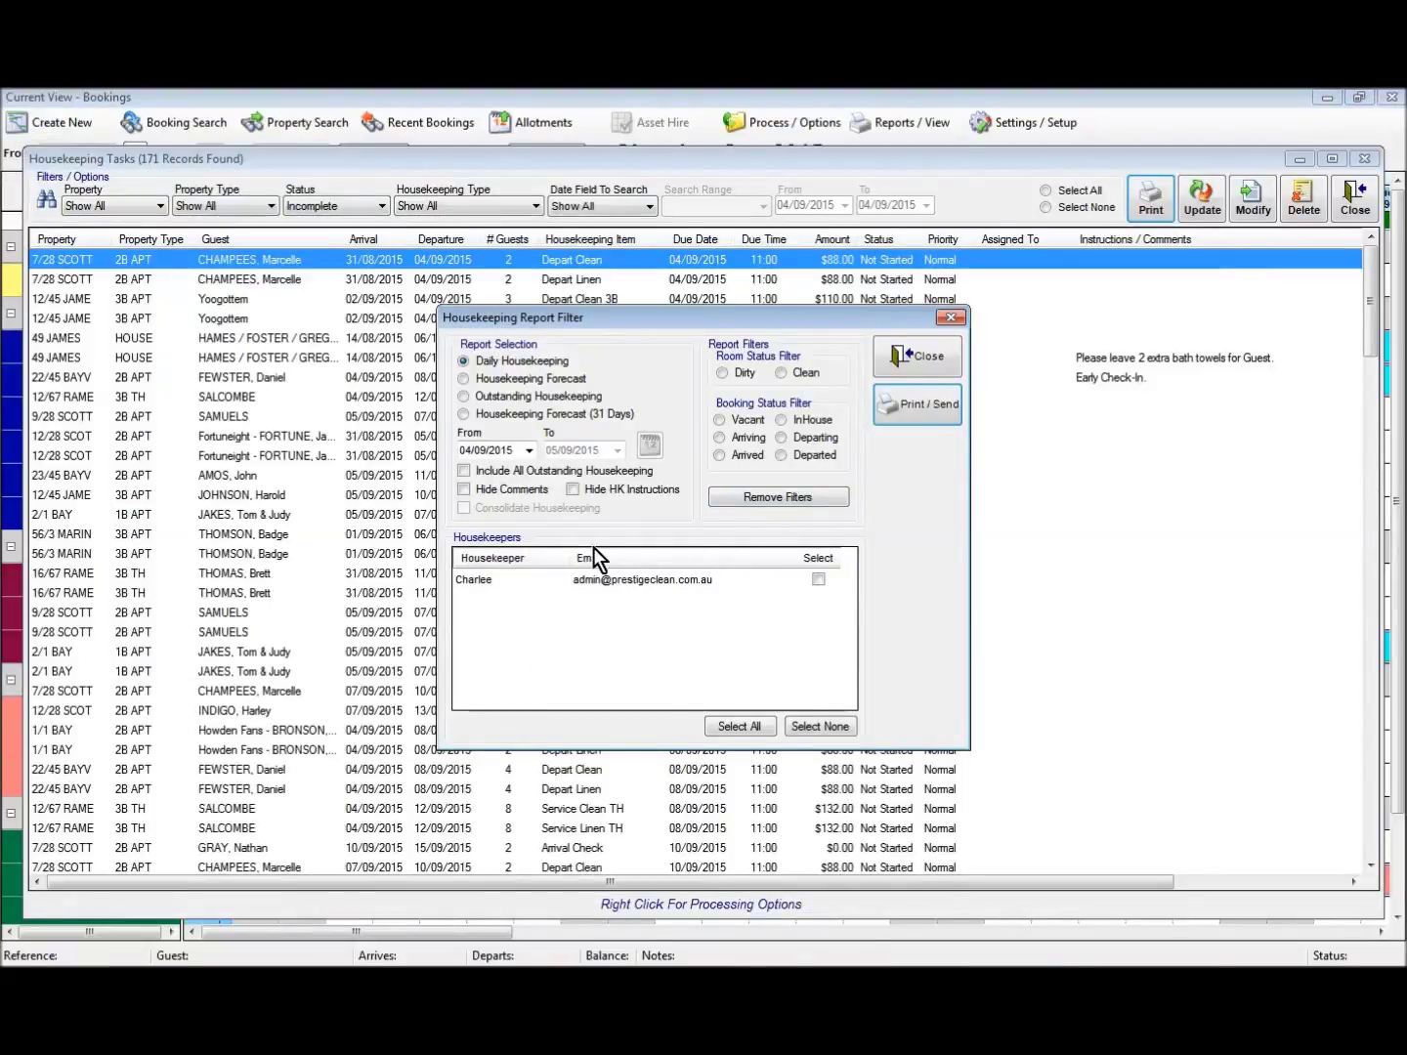
# Select Housekeeping Forecast for 04/09/2015 to 05/09/2015 and show its output choices.
pyautogui.click(492, 380)
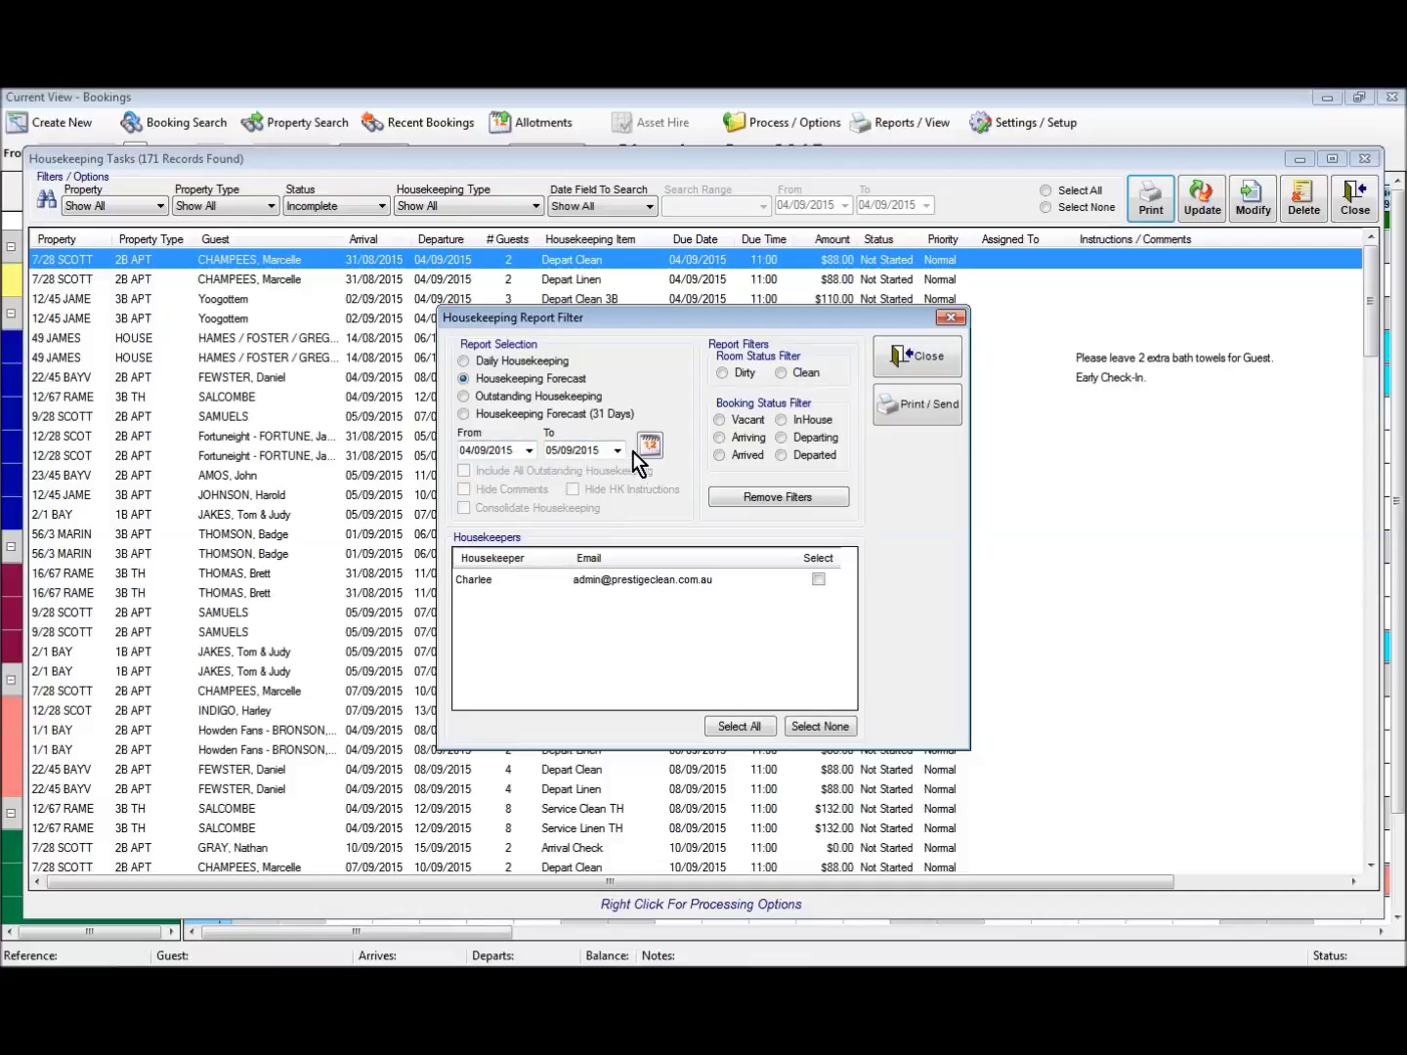
pyautogui.click(912, 407)
# Preview the Housekeeping Services Forecast for 04/09/2015 to 05/09/2015, then close it.
pyautogui.click(930, 437)
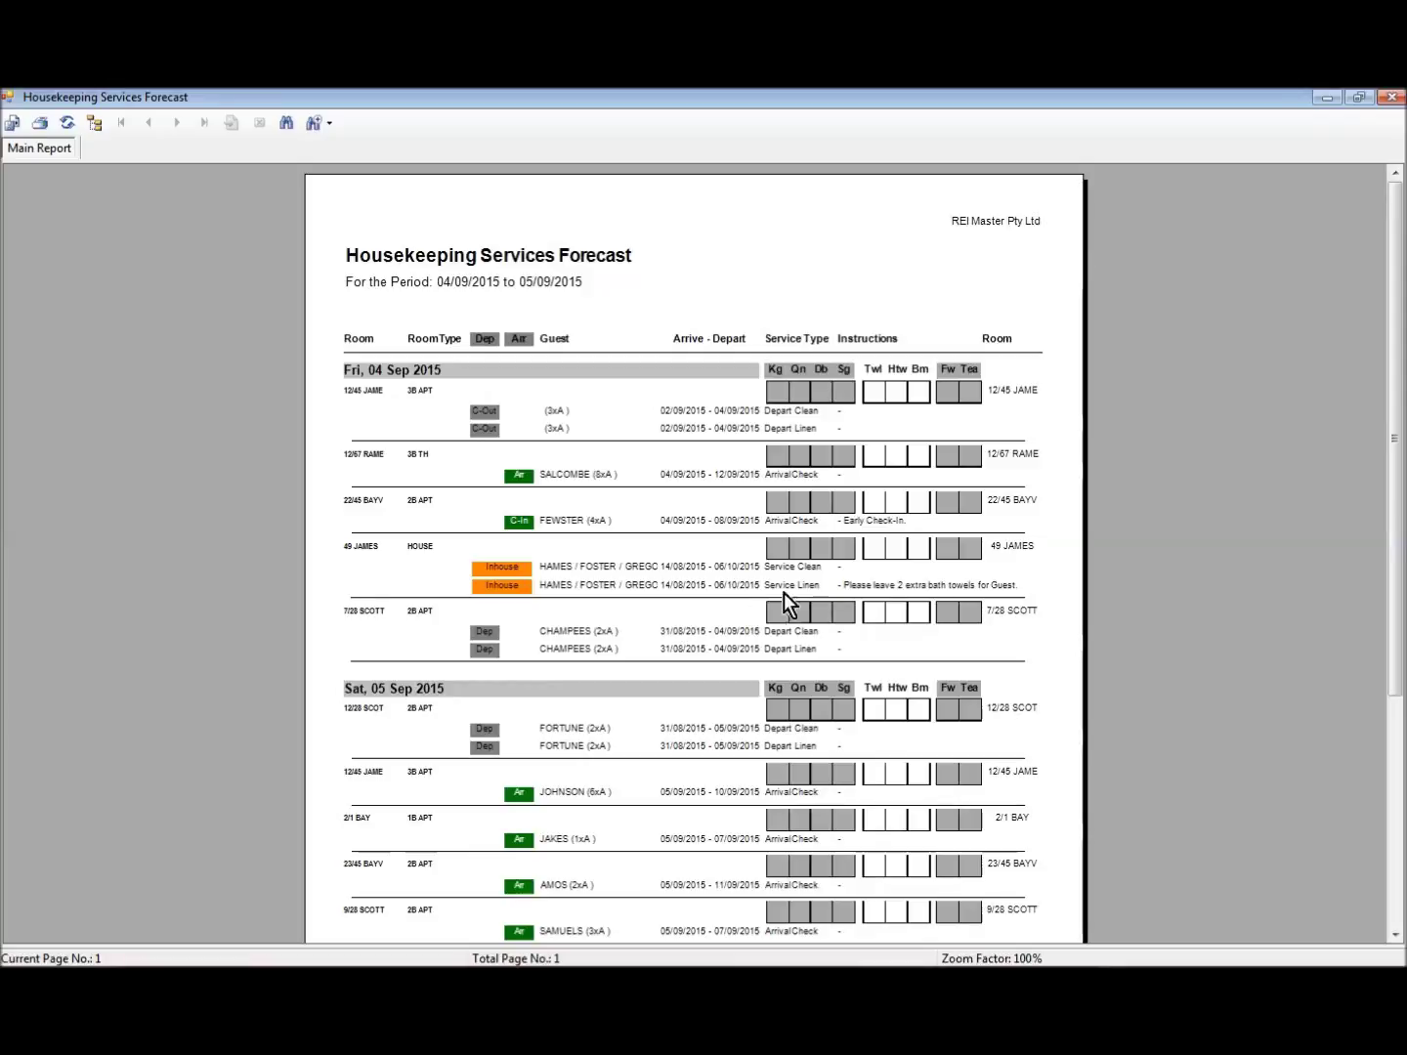
pyautogui.click(1391, 98)
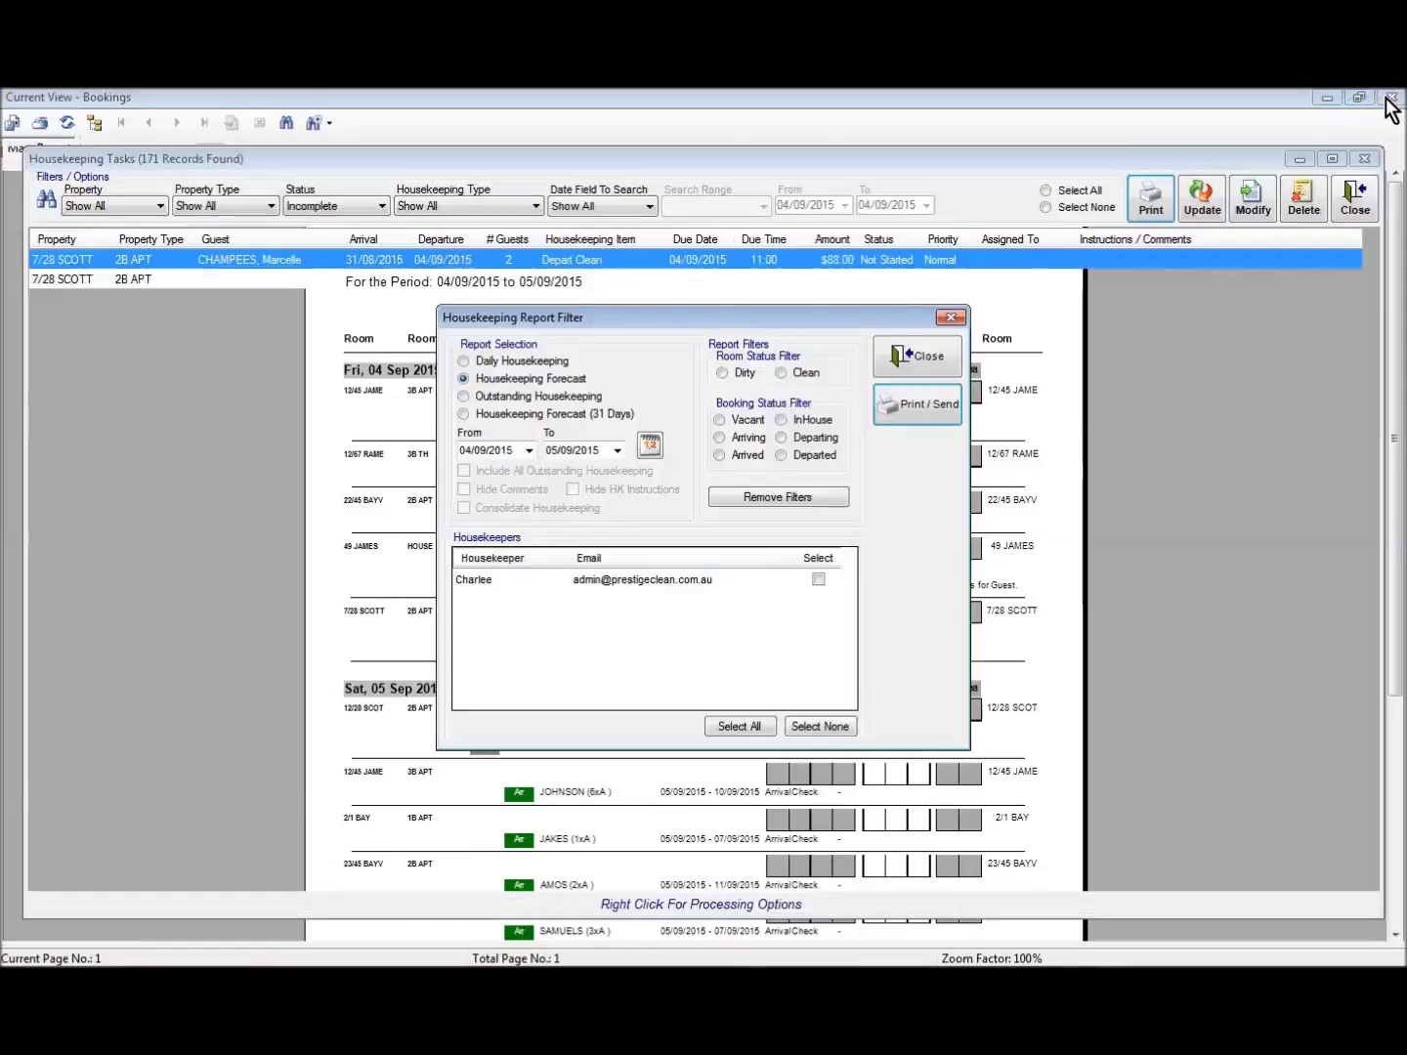
# Preview the Outstanding Housekeeping report with the end date set to 05/09/2015.
pyautogui.click(482, 398)
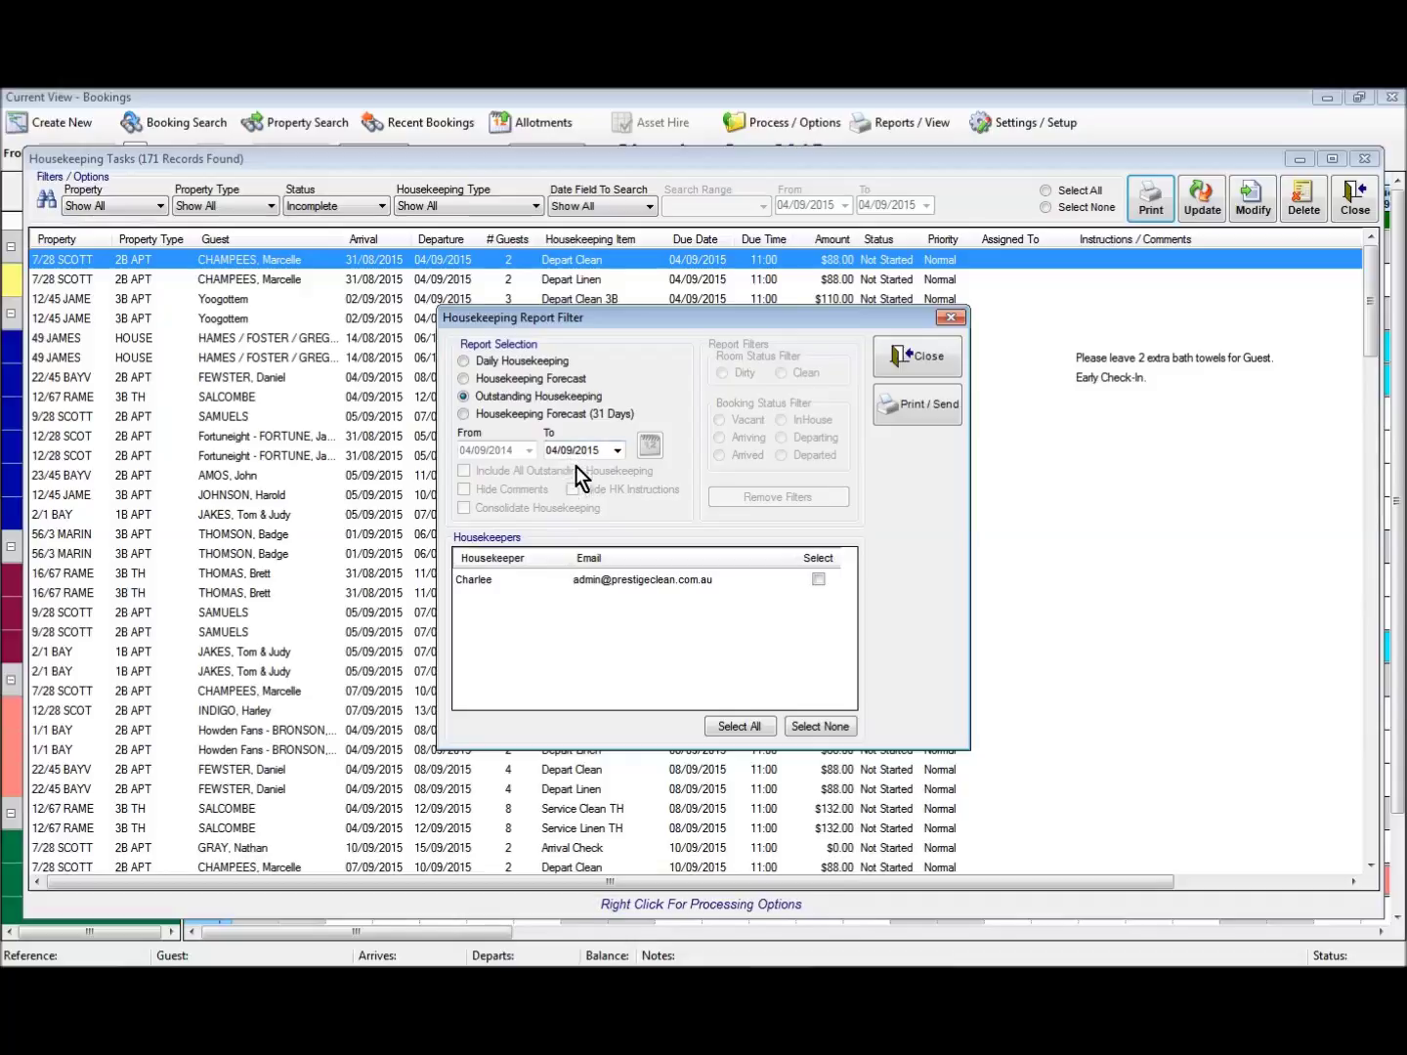
pyautogui.click(617, 451)
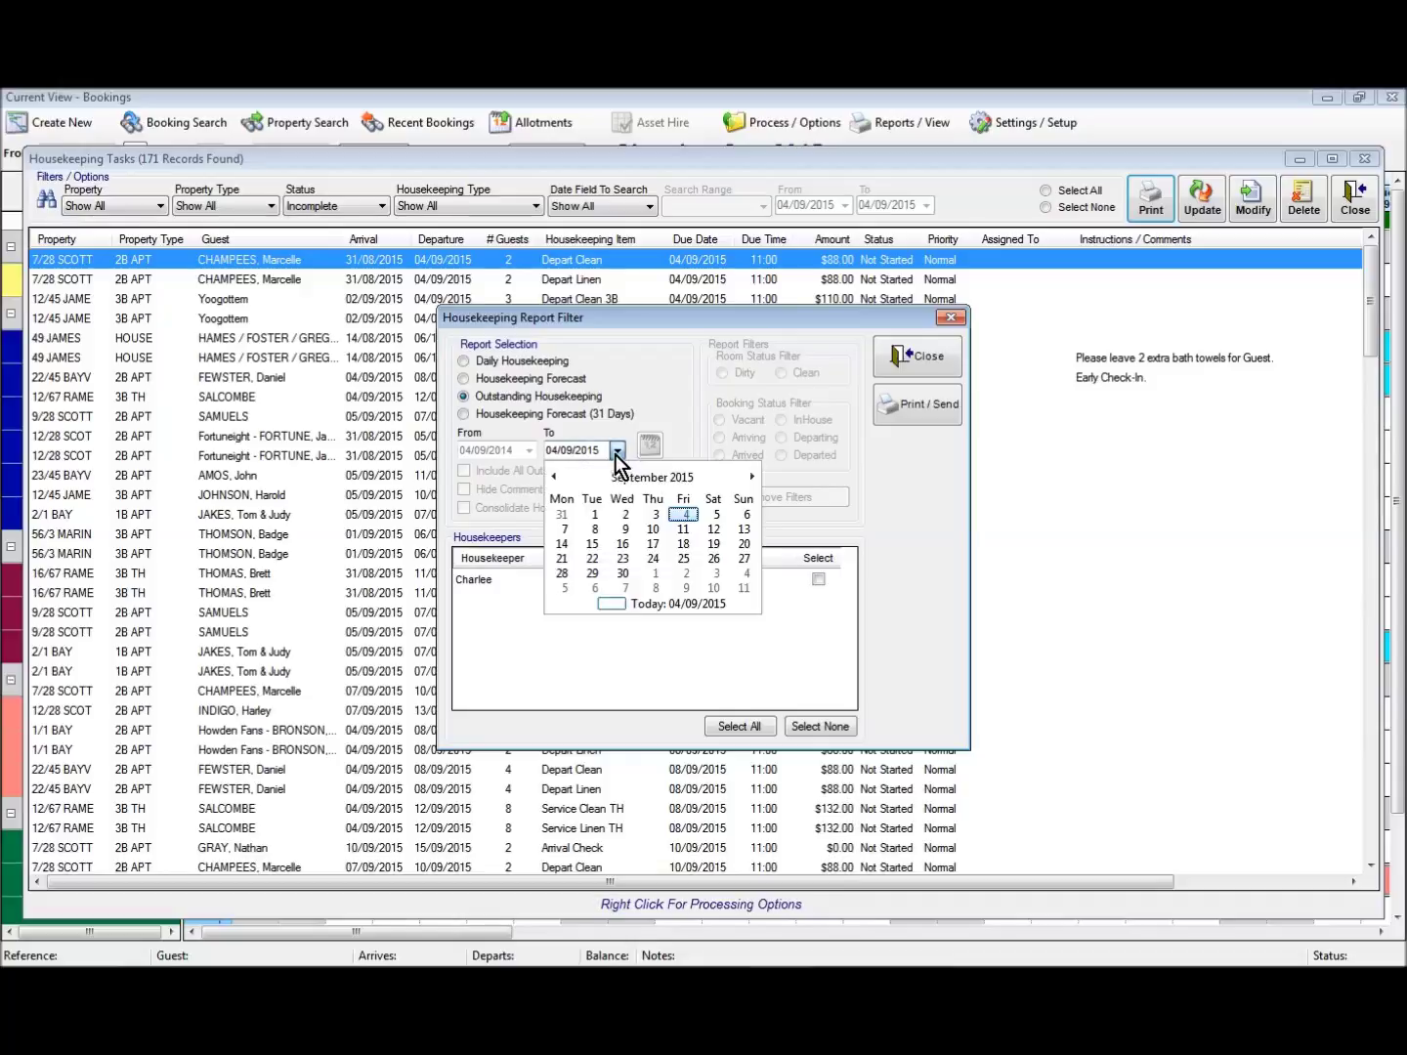
pyautogui.click(716, 514)
pyautogui.click(920, 413)
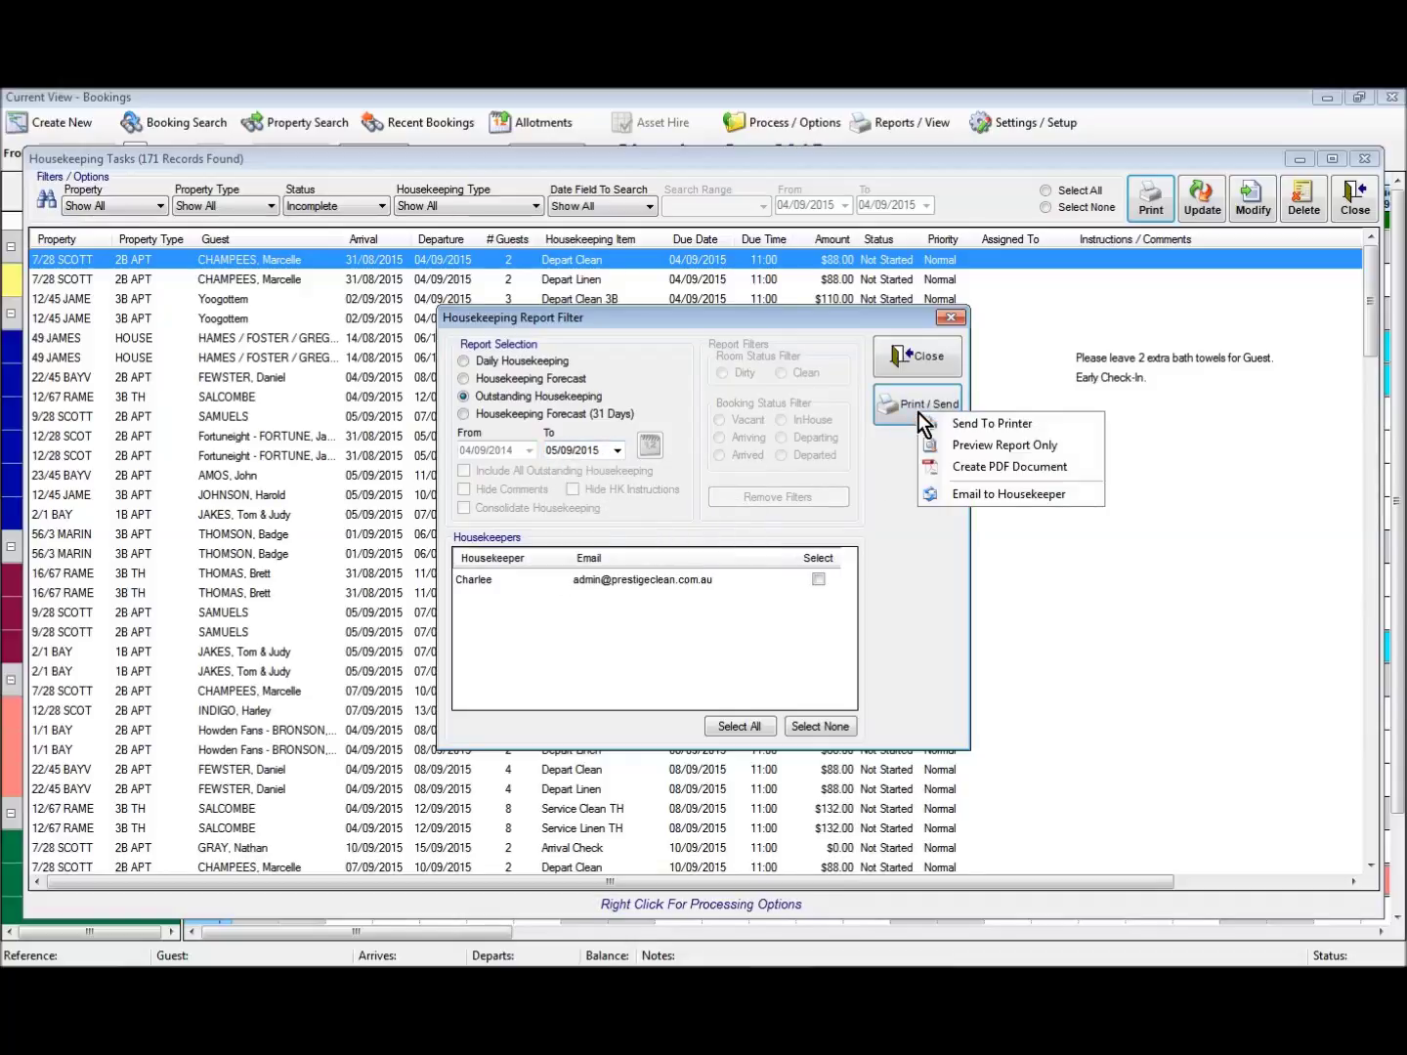
pyautogui.click(946, 448)
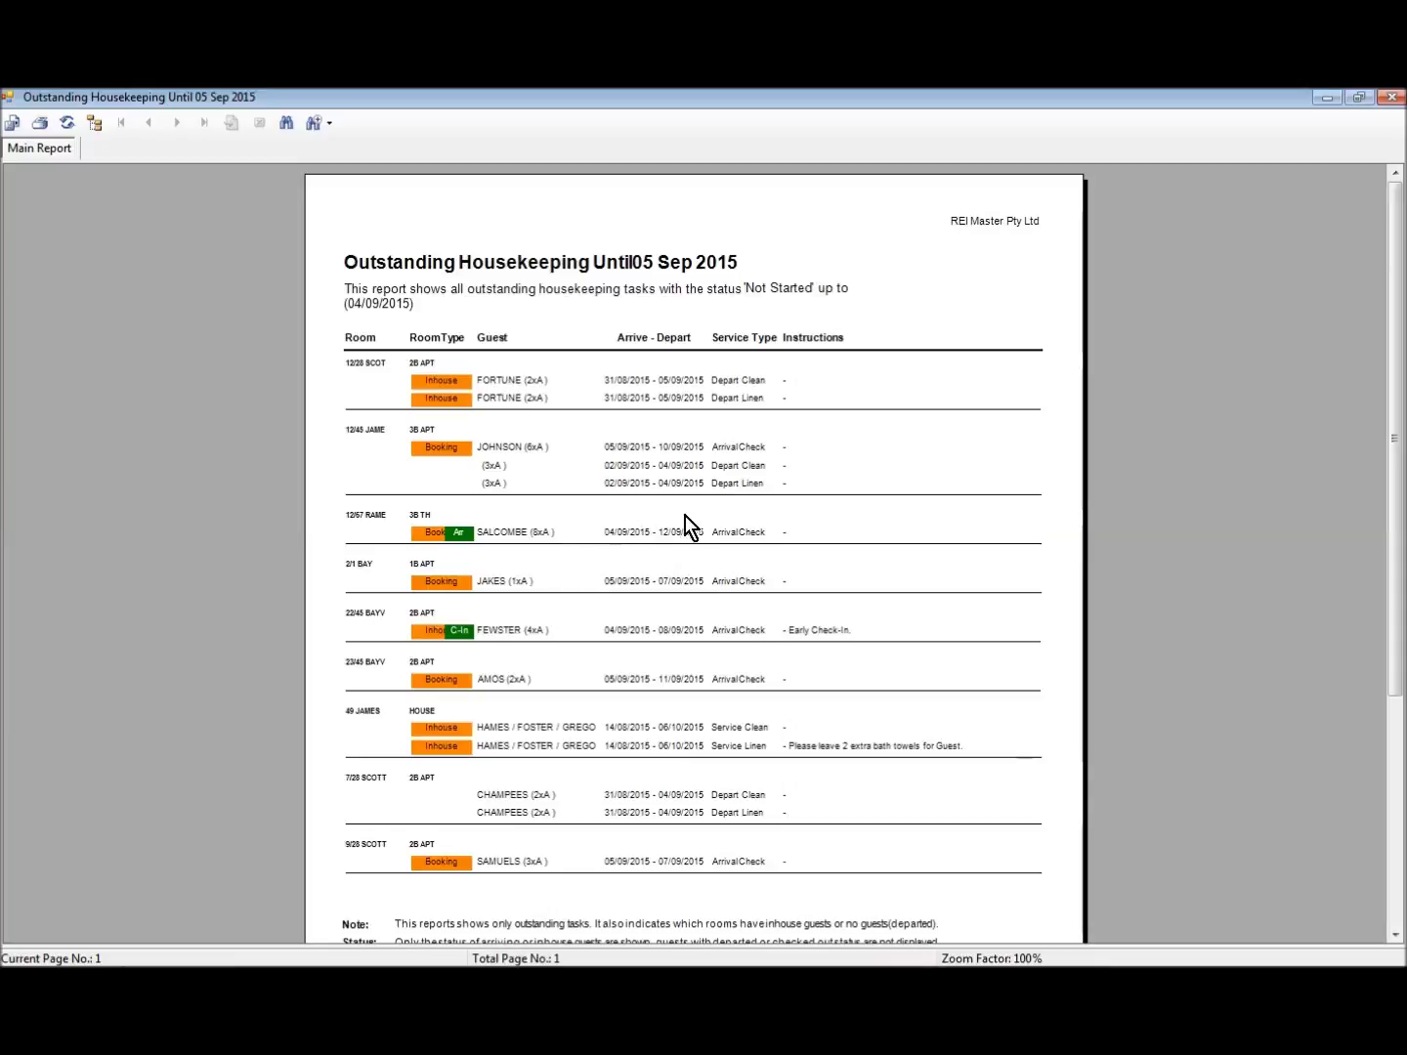
# Close the Outstanding Housekeeping Until 05 Sep 2015 preview.
pyautogui.click(1392, 97)
# Choose the Housekeeping Forecast (31 Days) report and preview it on screen only, covering 04/09/2015–04/10/2015.
pyautogui.click(475, 419)
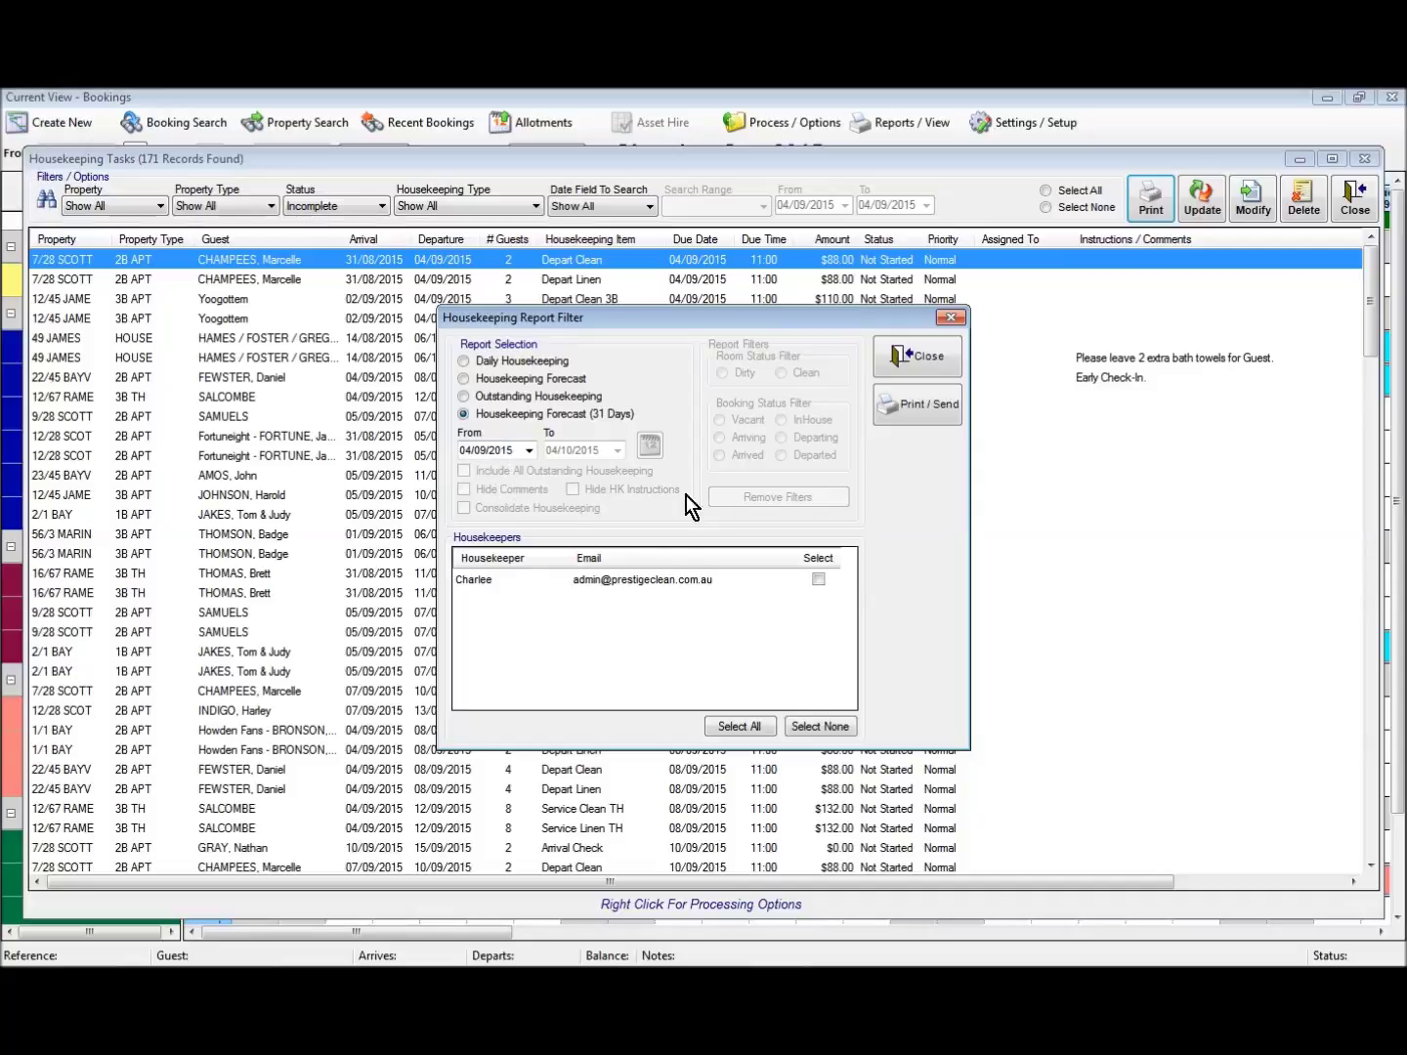
pyautogui.click(910, 408)
pyautogui.click(954, 443)
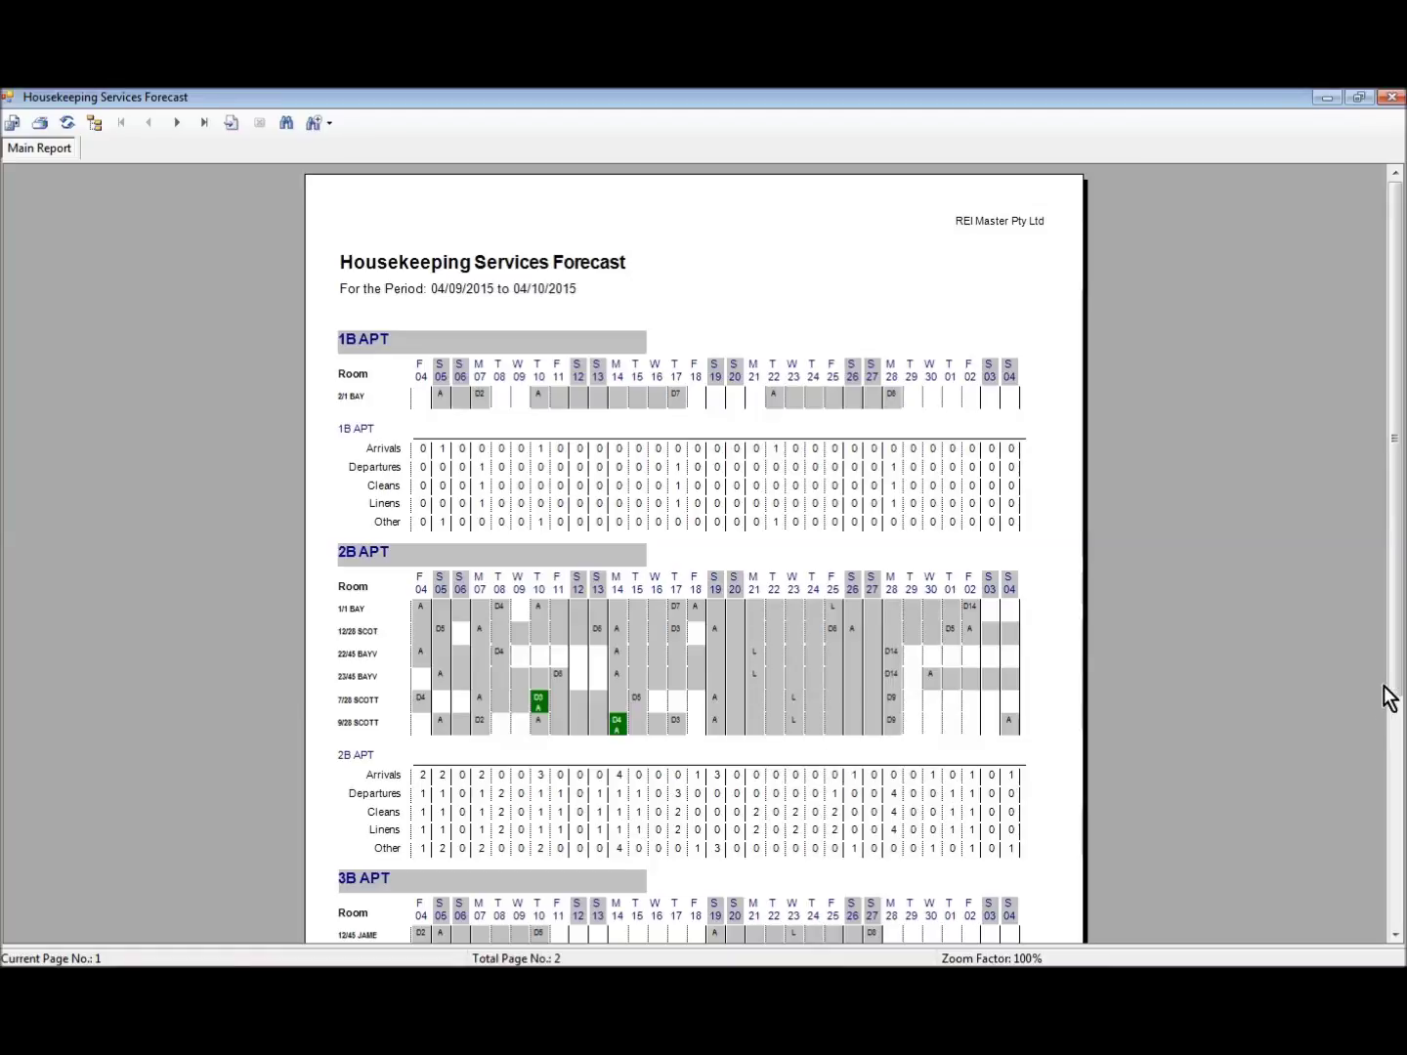
# Scroll the forecast preview down past the 2B APT and 3B APT rooms, then close the report window.
pyautogui.moveTo(1397, 698); pyautogui.dragTo(1397, 923)
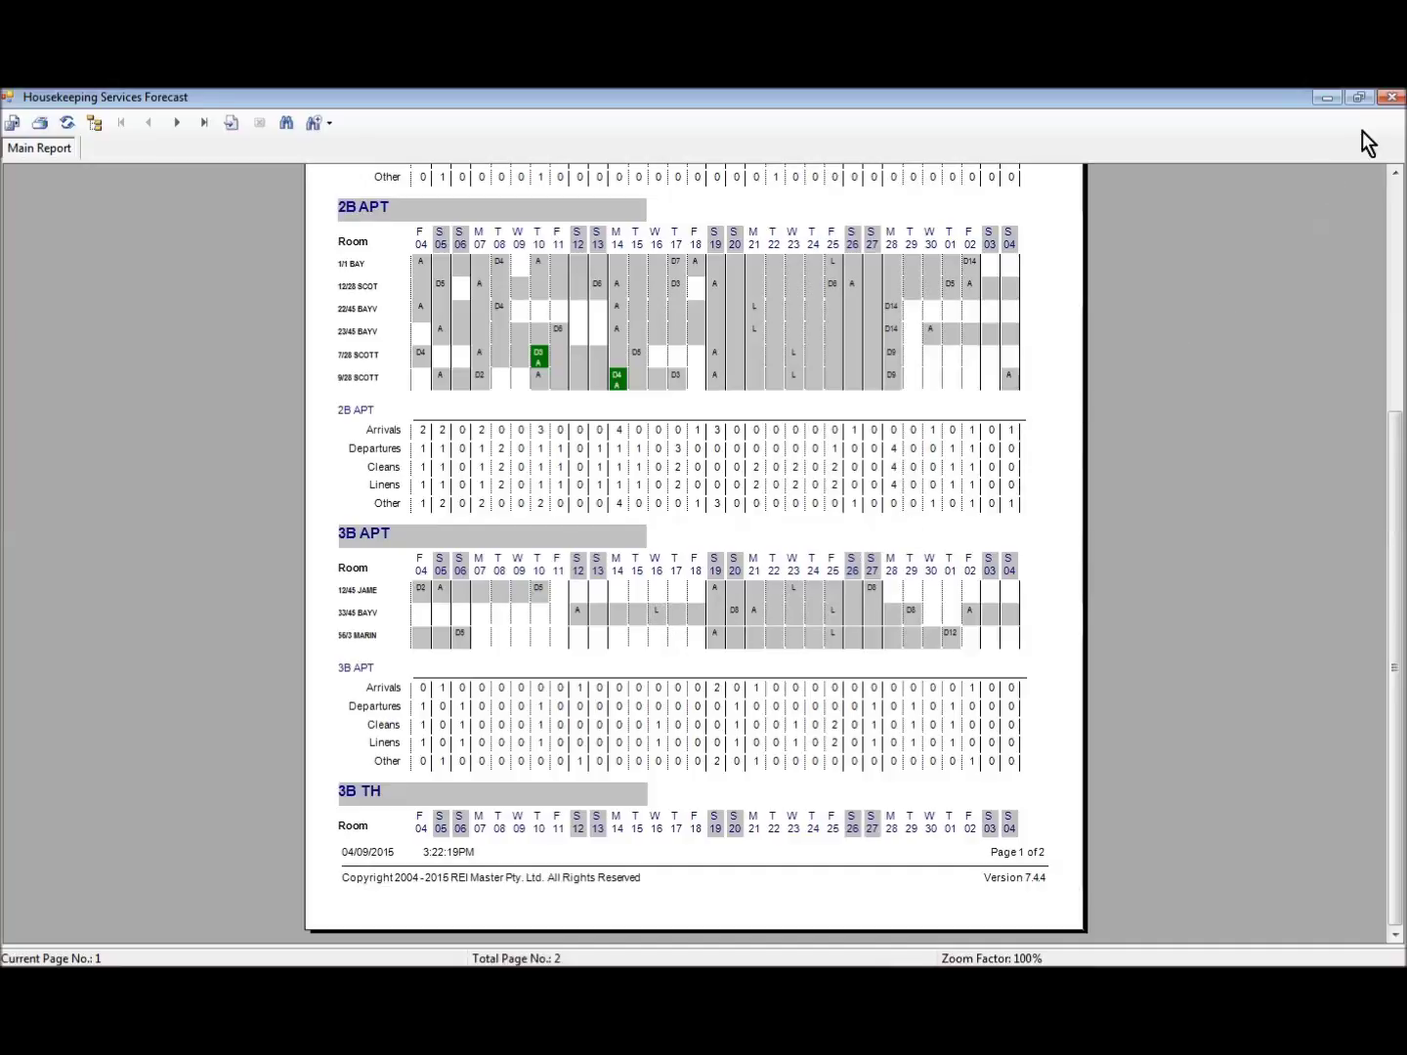
pyautogui.click(1393, 96)
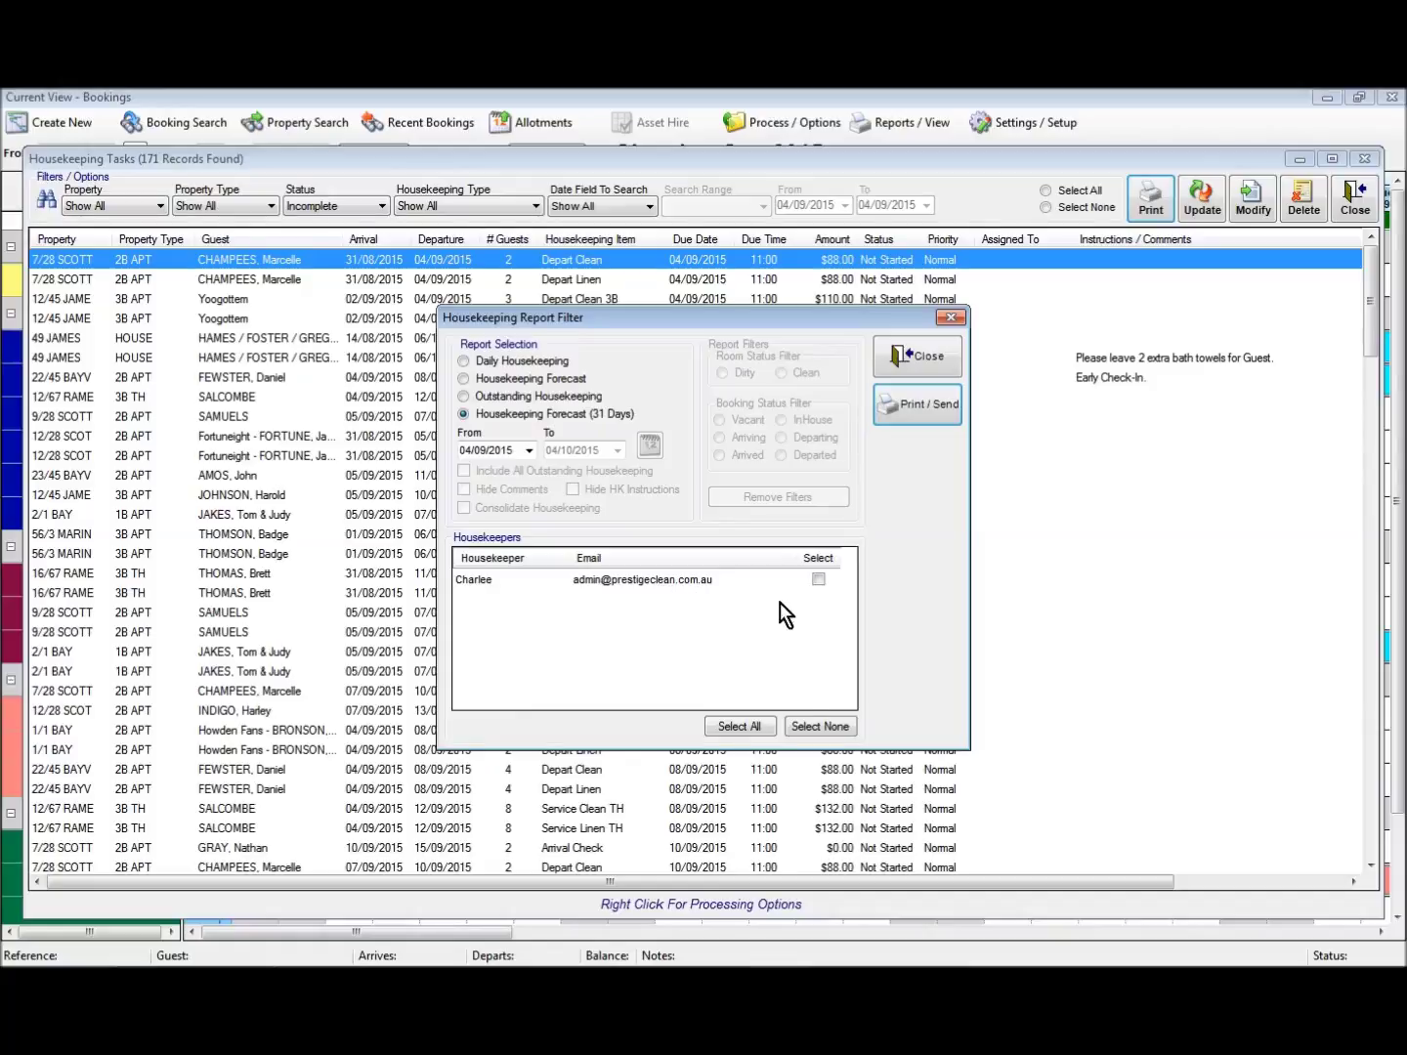
# Tick the single listed housekeeper as recipient, dismiss the Print / Send choices unsent, and close the filter.
pyautogui.click(819, 580)
pyautogui.click(928, 400)
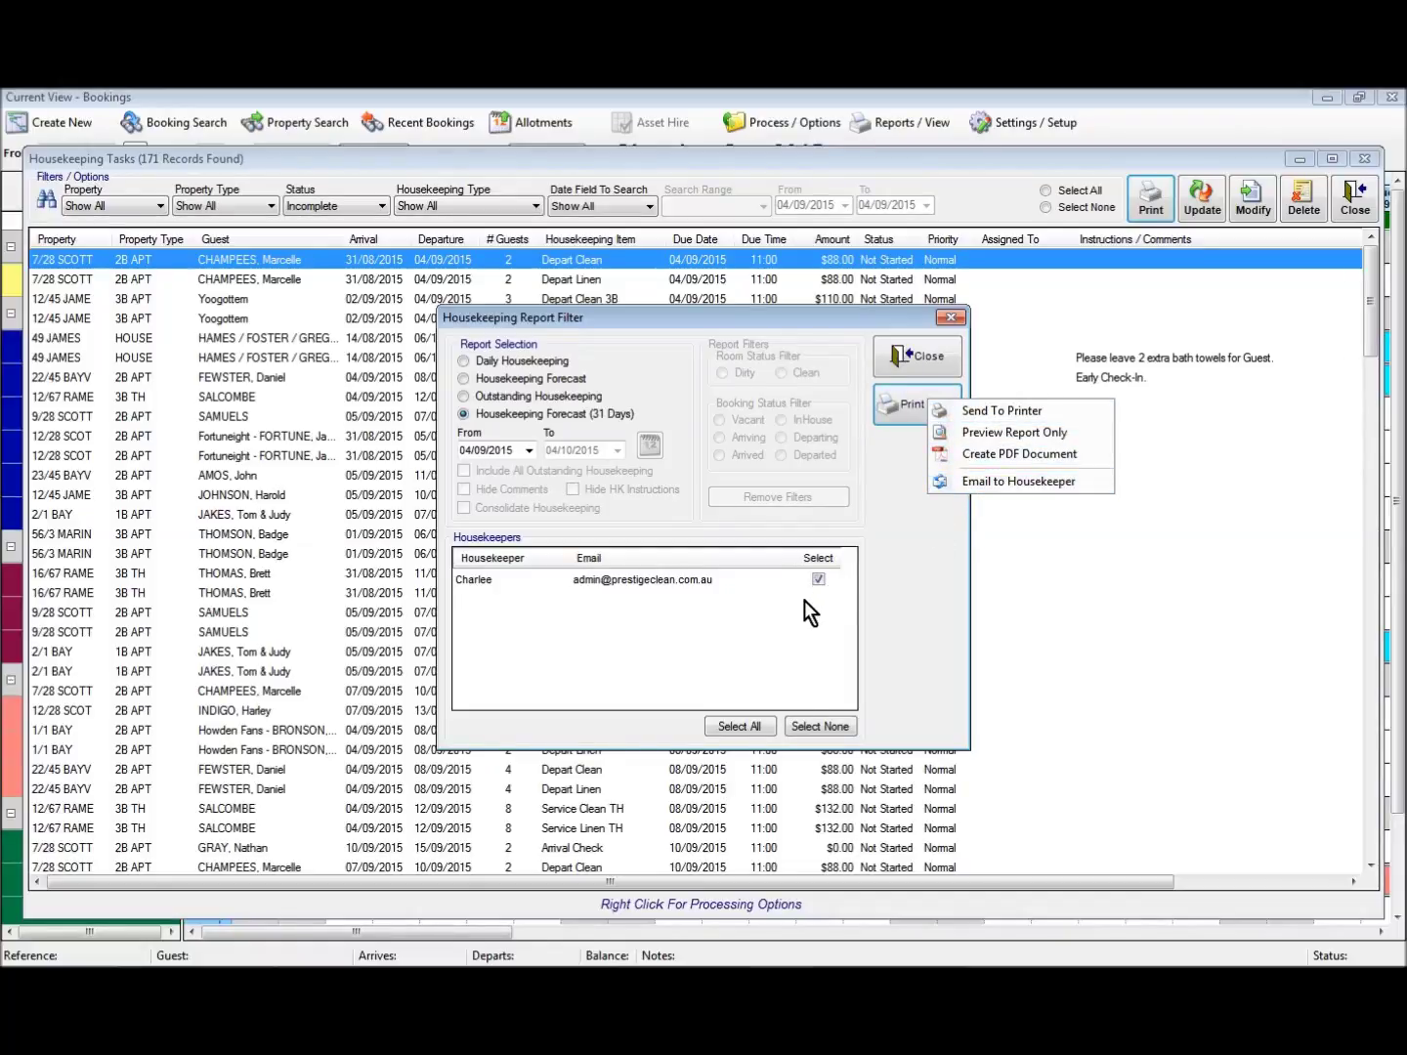
pyautogui.click(913, 565)
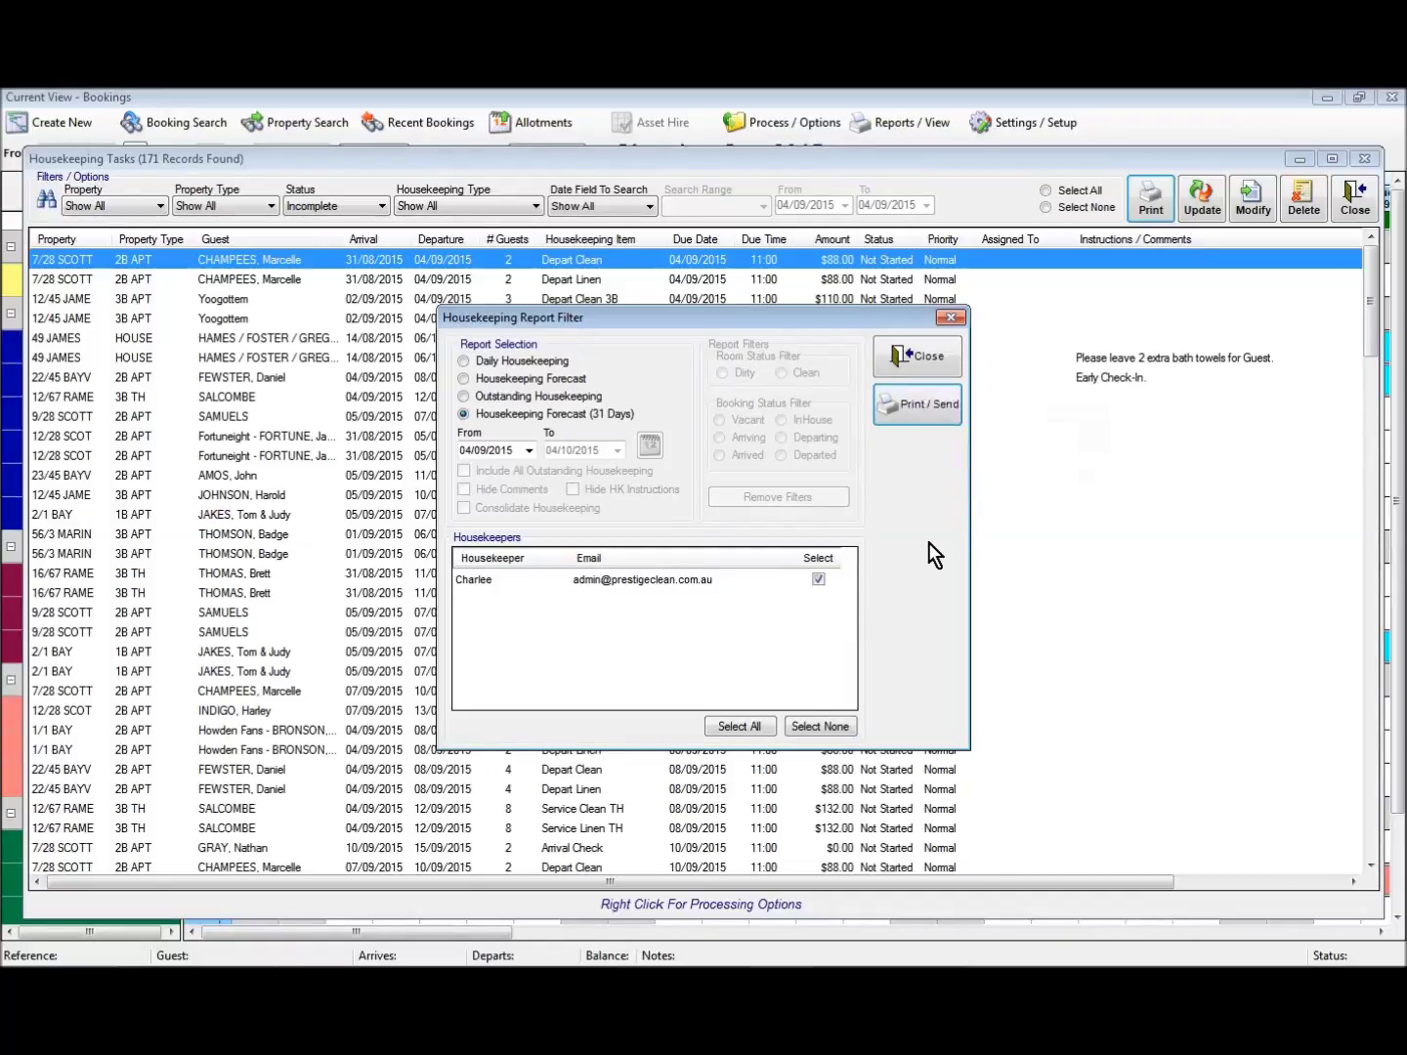
pyautogui.click(928, 359)
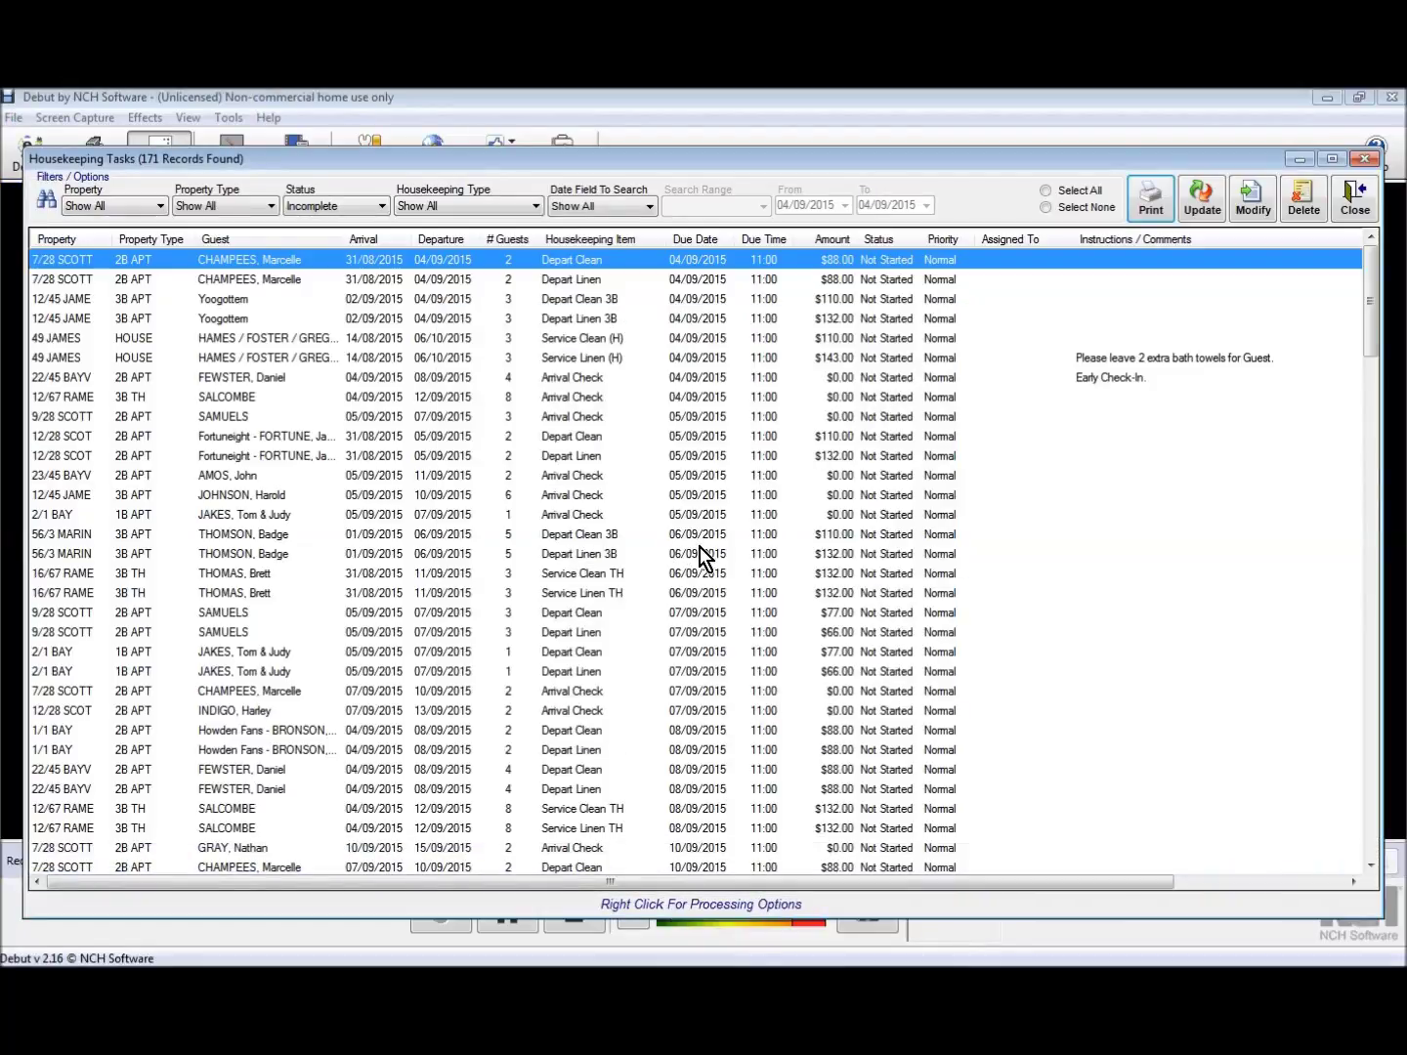